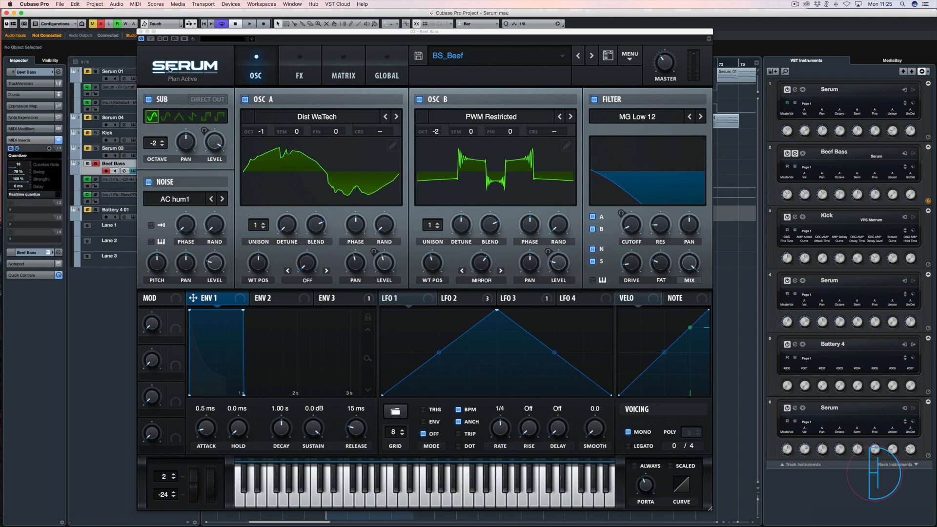
# Play back the Beef Bass track and look through the warp modes available for oscillator B
pyautogui.moveTo(261, 31)
pyautogui.mouseDown()
pyautogui.moveTo(505, 170)
pyautogui.moveTo(243, 99)
pyautogui.moveTo(371, 407)
pyautogui.moveTo(326, 329)
pyautogui.moveTo(255, 30)
pyautogui.mouseUp()
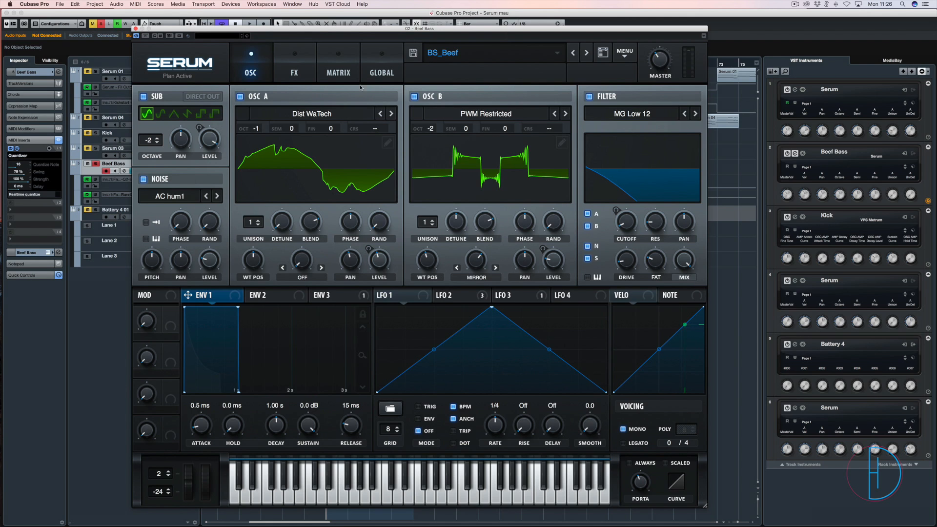
pyautogui.press('space')
pyautogui.click(469, 279)
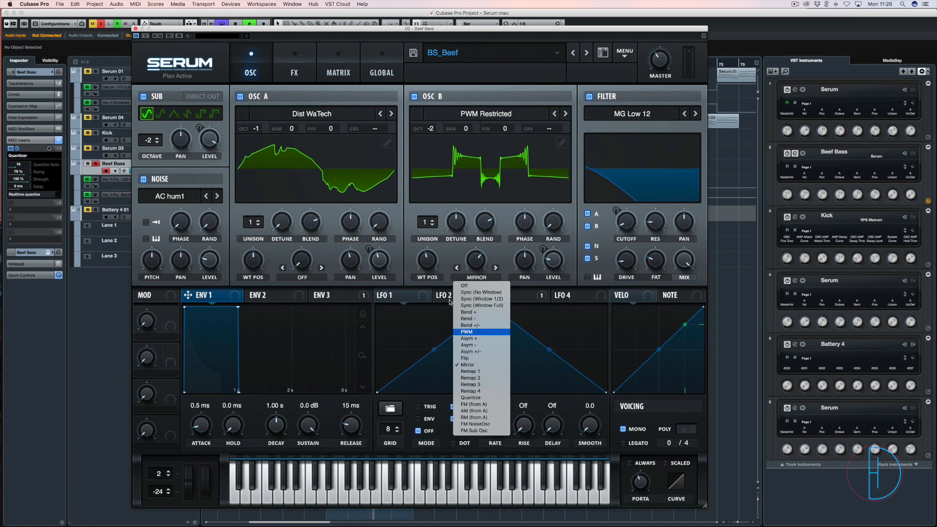
pyautogui.click(478, 262)
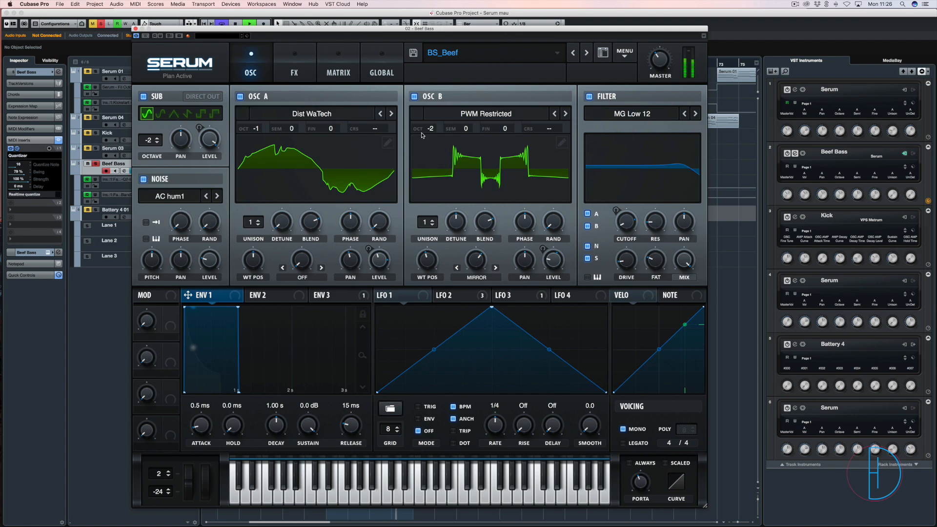
pyautogui.press('space')
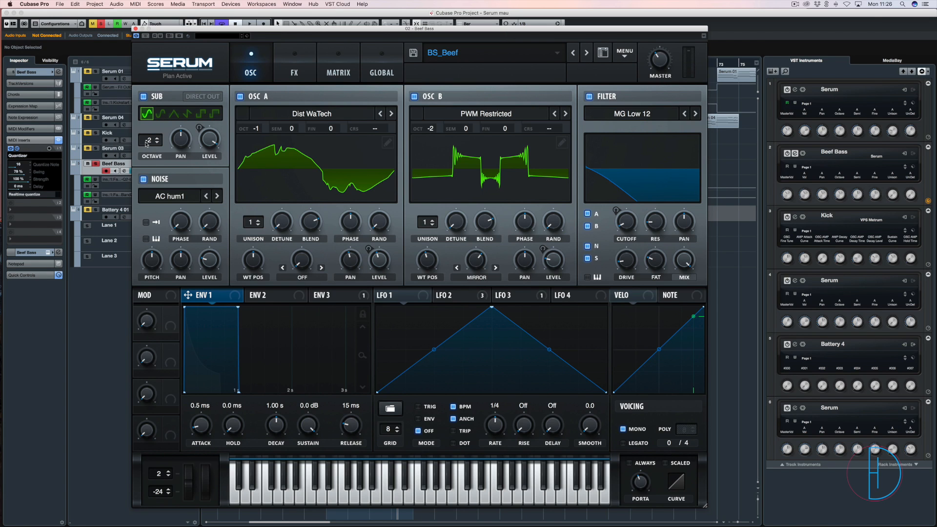
# Compare the bass with and without the sub oscillator during playback, leaving the sub enabled
pyautogui.press('space')
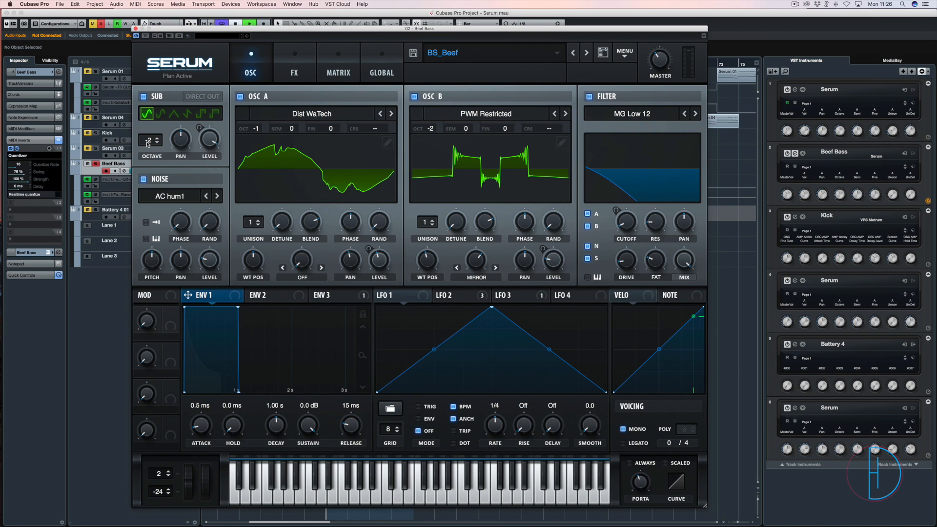
pyautogui.click(144, 97)
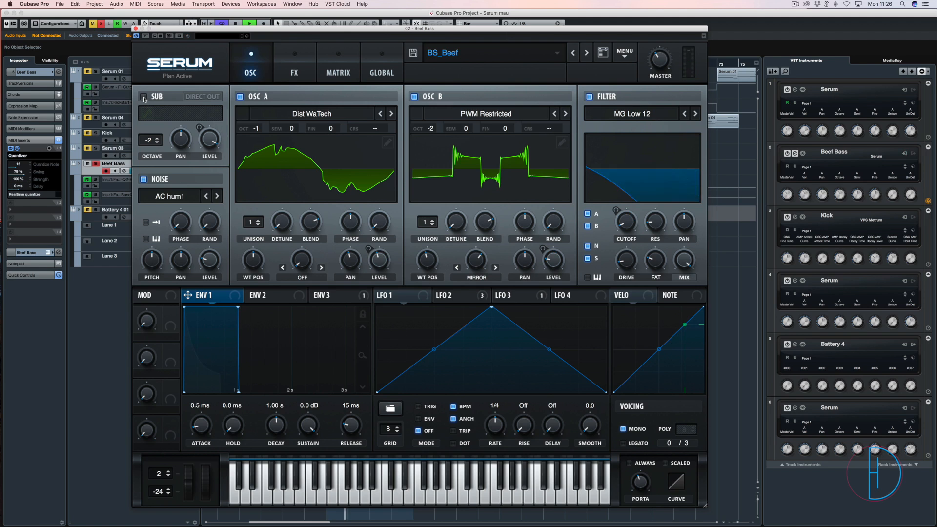
pyautogui.click(144, 97)
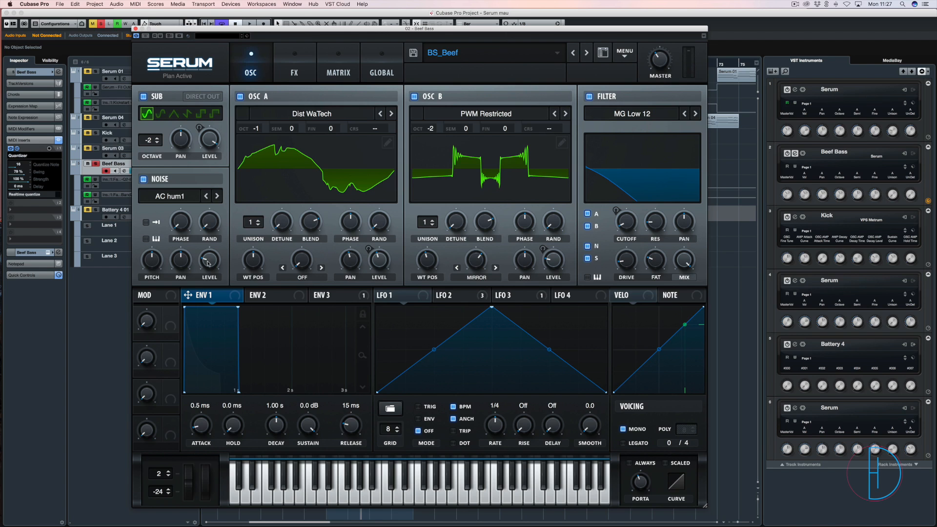
# Compare the bass with and without the noise oscillator during playback, leaving the noise enabled
pyautogui.press('space')
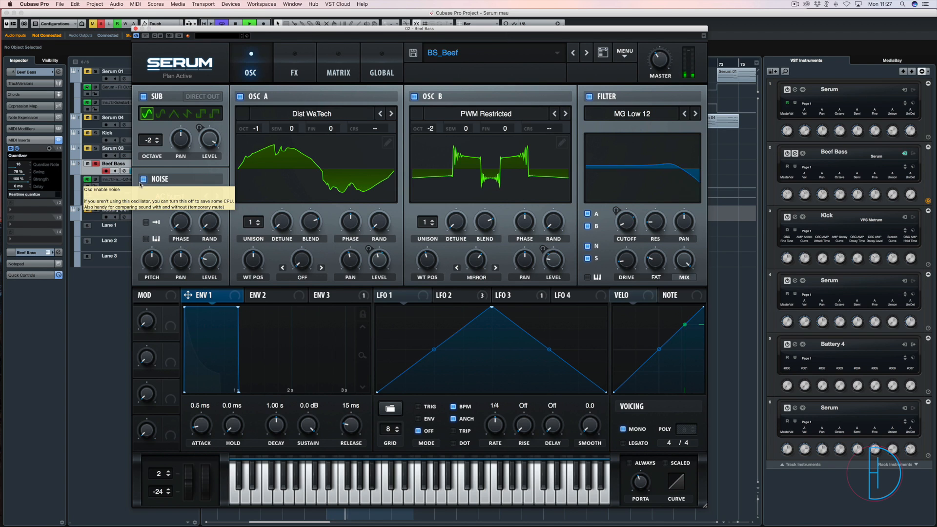
pyautogui.click(142, 182)
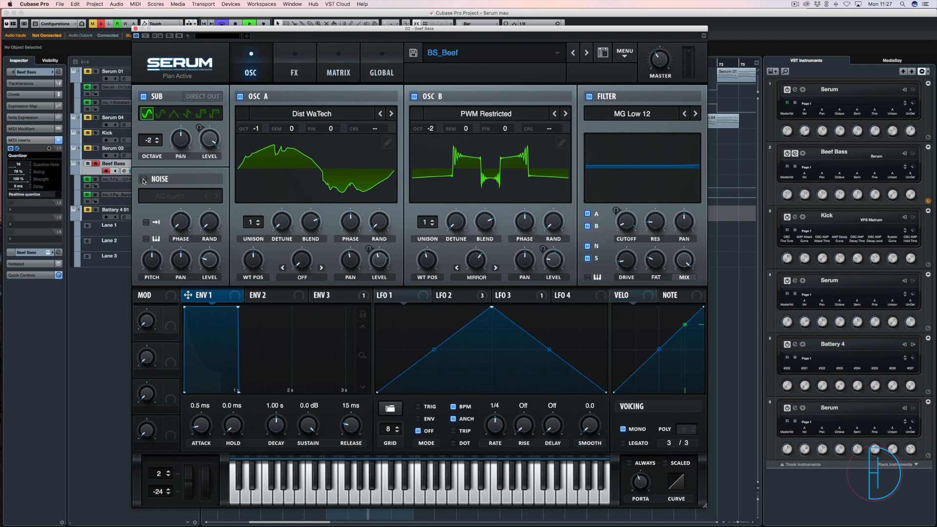
pyautogui.click(143, 180)
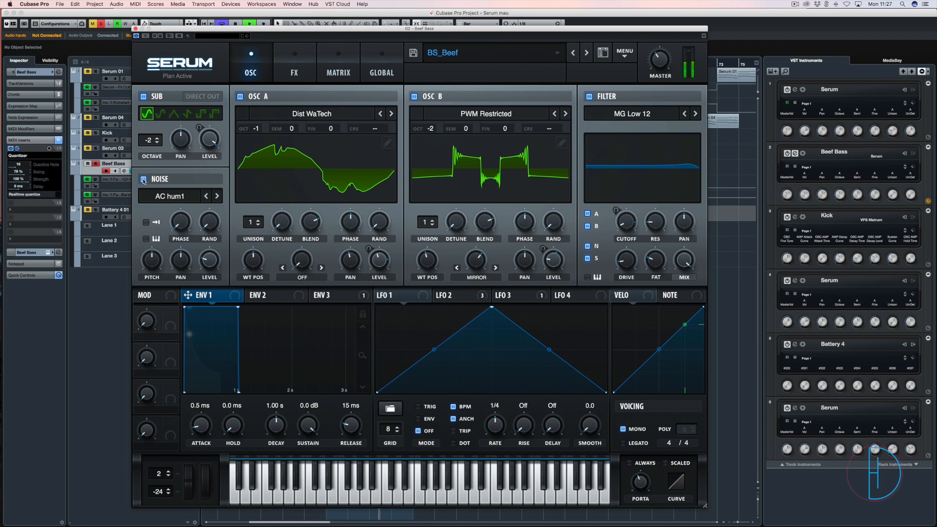
pyautogui.press('space')
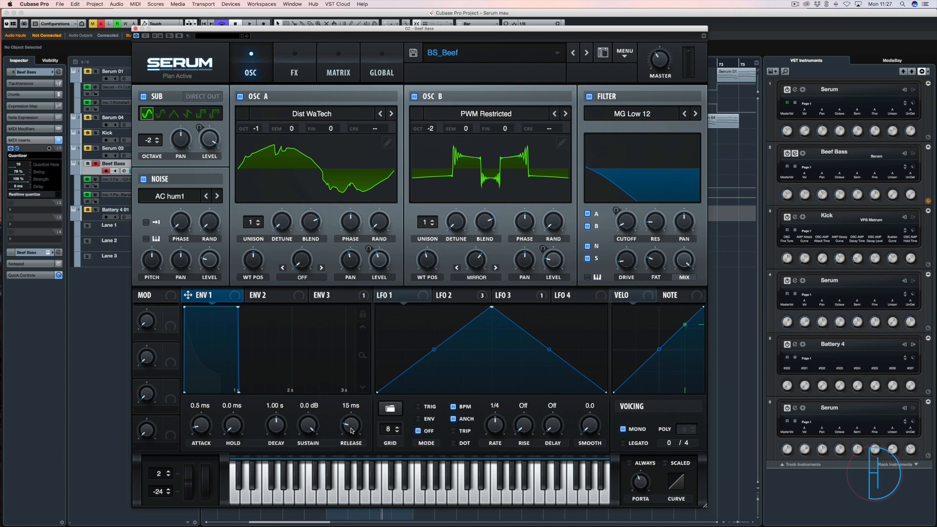
# Inspect the shapes and settings of envelopes 1, 2 and 3
pyautogui.click(334, 300)
pyautogui.click(273, 296)
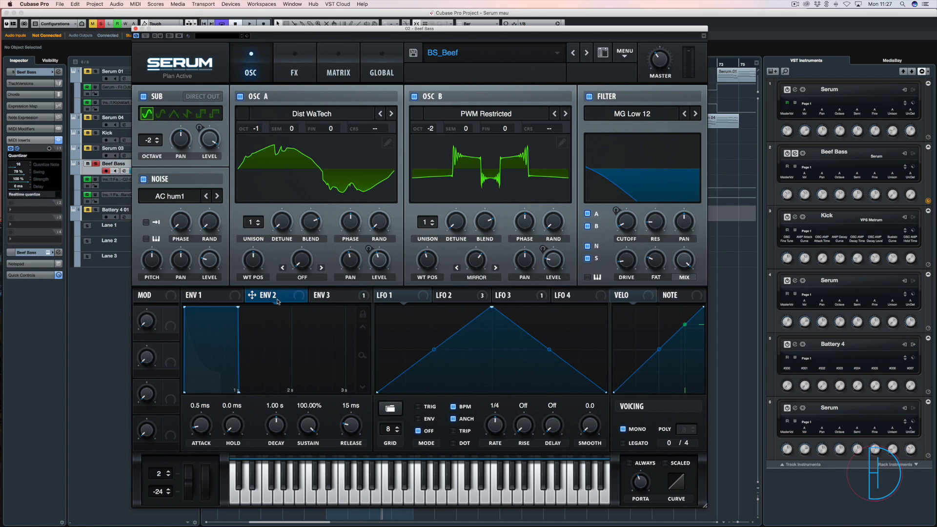
pyautogui.click(212, 298)
pyautogui.click(259, 299)
# Examine the LFO 2 curve and its preset shape categories without loading one, and play back the bass
pyautogui.click(452, 297)
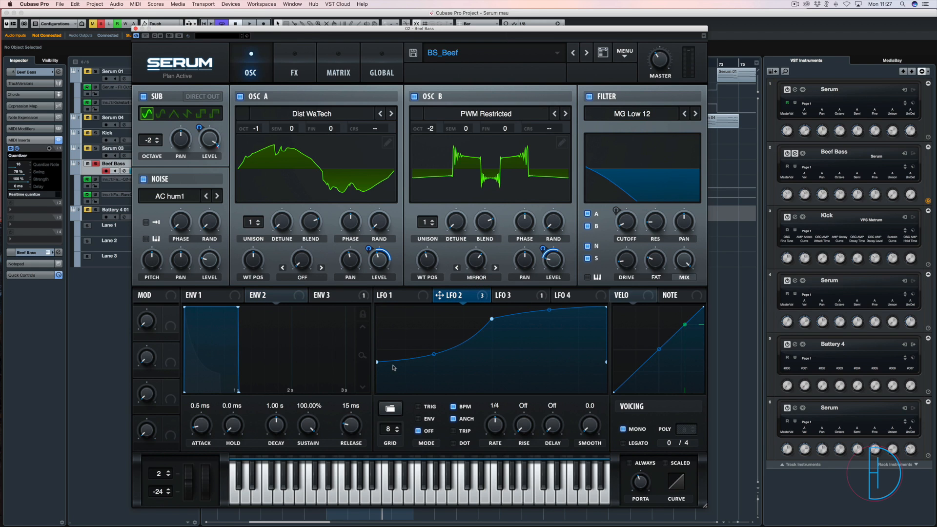
pyautogui.click(389, 408)
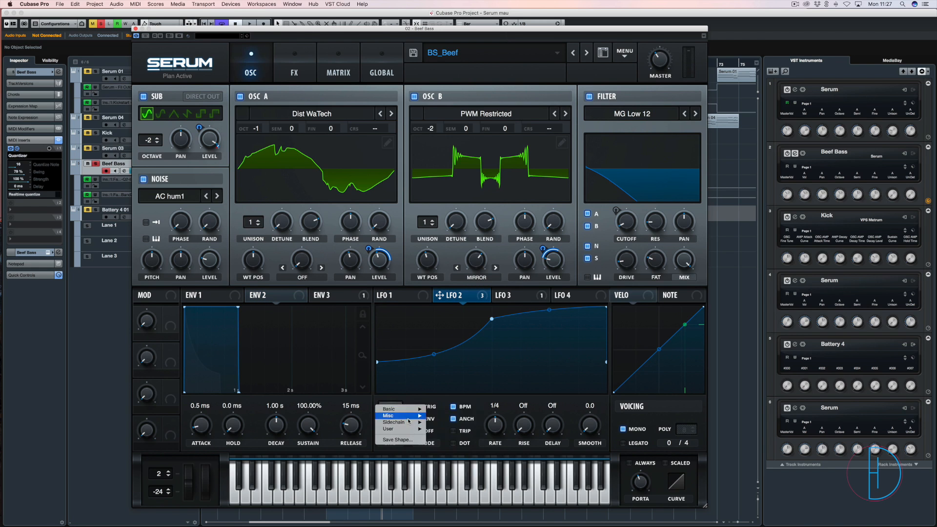
pyautogui.moveTo(411, 423)
pyautogui.click(403, 268)
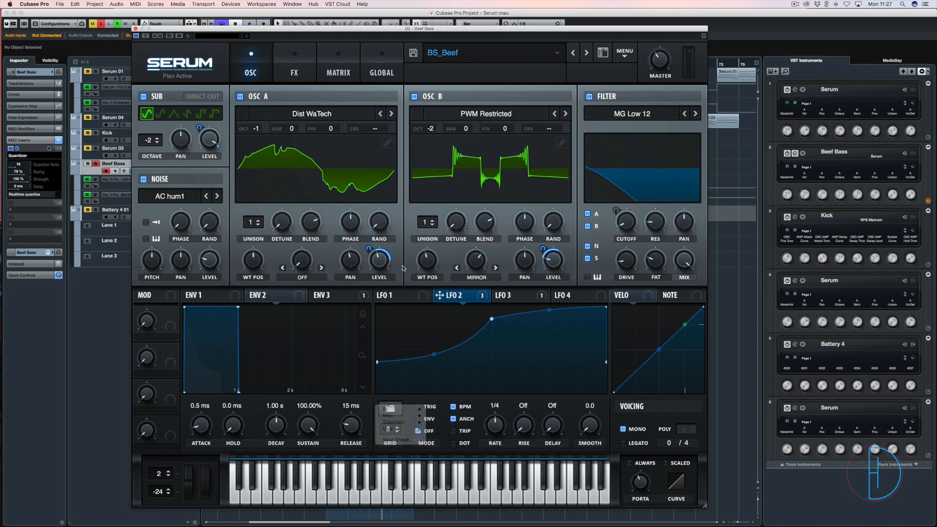
pyautogui.press('space')
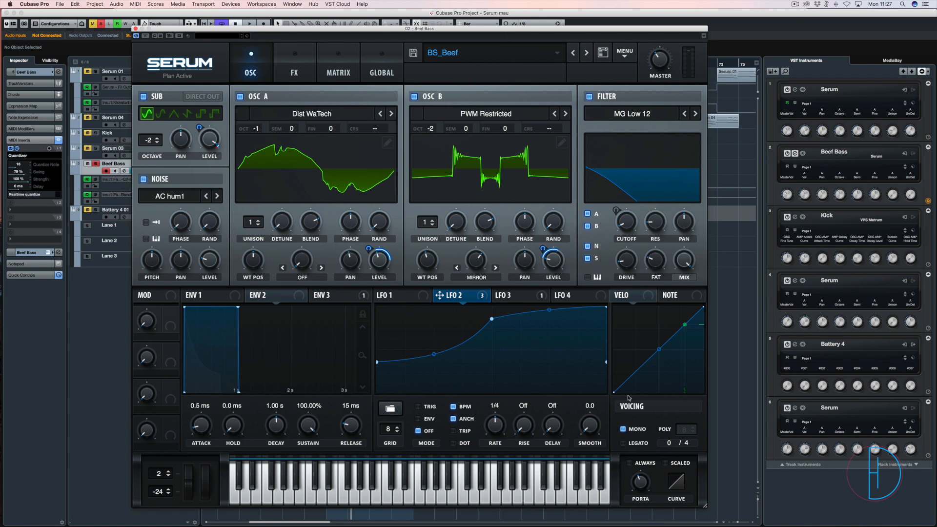
# Display envelope 3 and listen to how it modulates the filter cutoff during playback
pyautogui.click(267, 298)
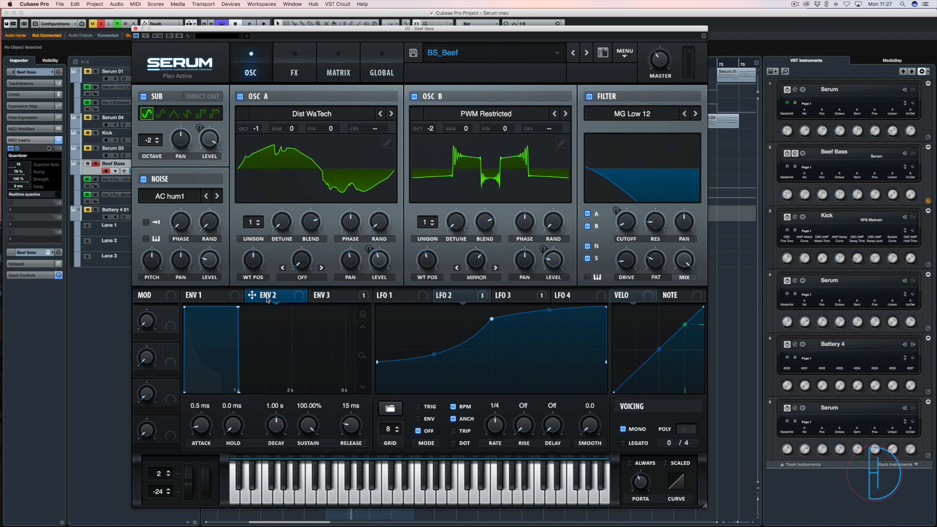
pyautogui.click(336, 297)
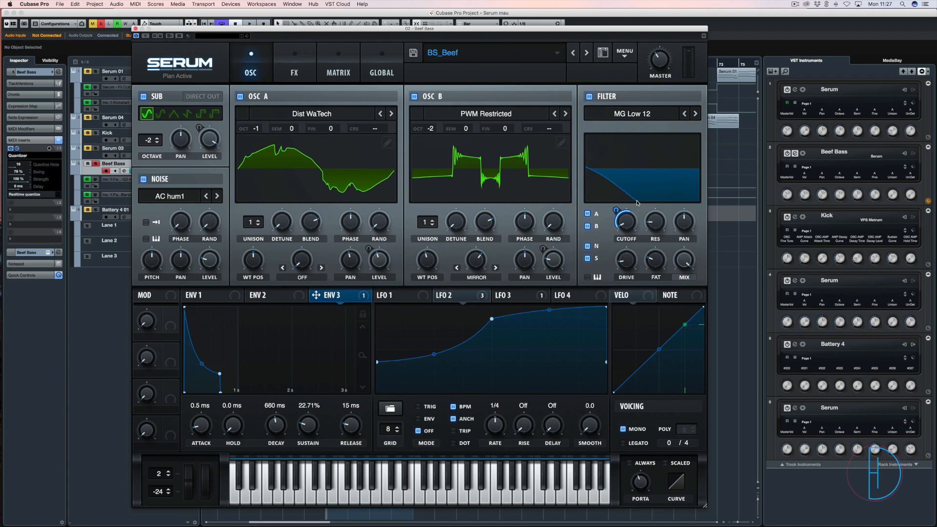
pyautogui.press('space')
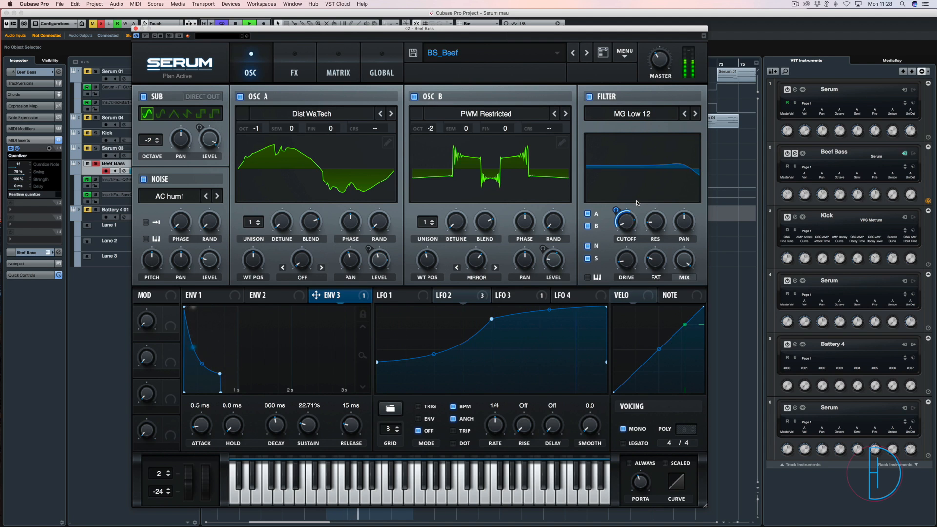
pyautogui.press('space')
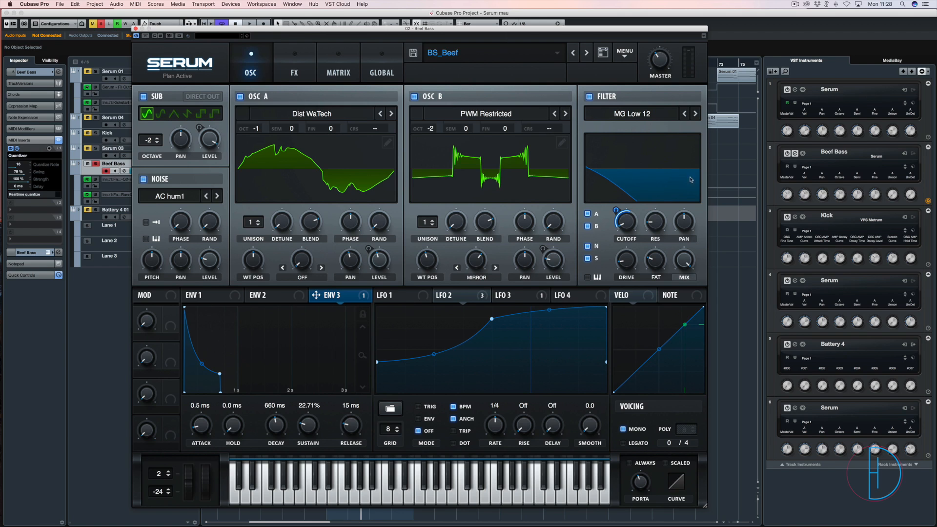
pyautogui.press('space')
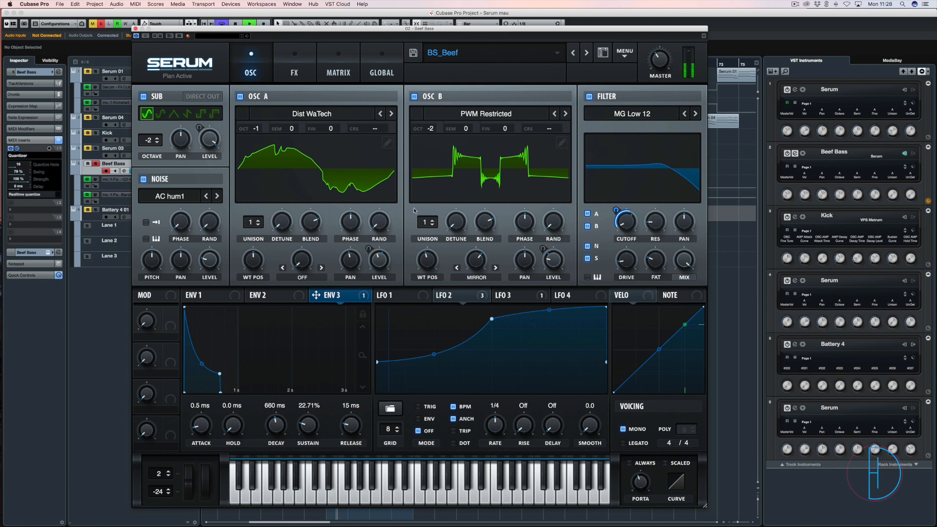
pyautogui.press('space')
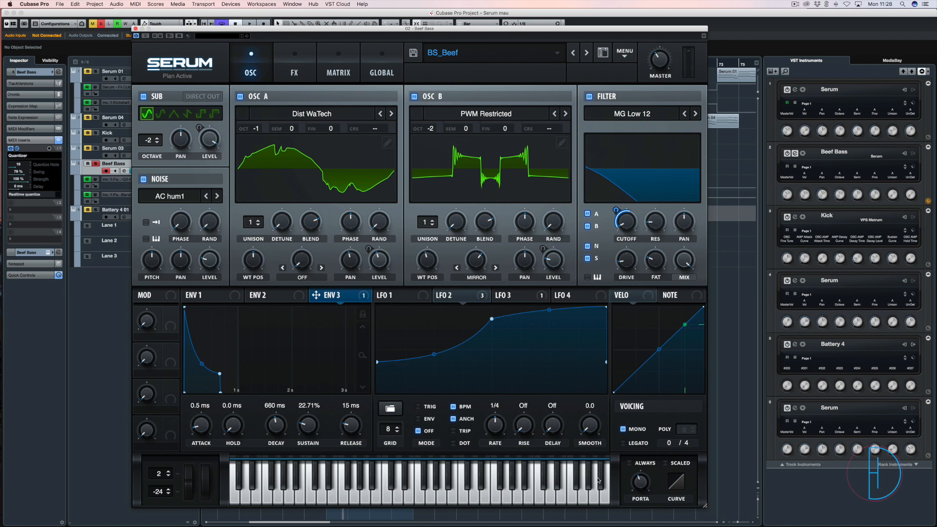
# Review envelope 2 and return to the envelope 1 settings
pyautogui.click(266, 299)
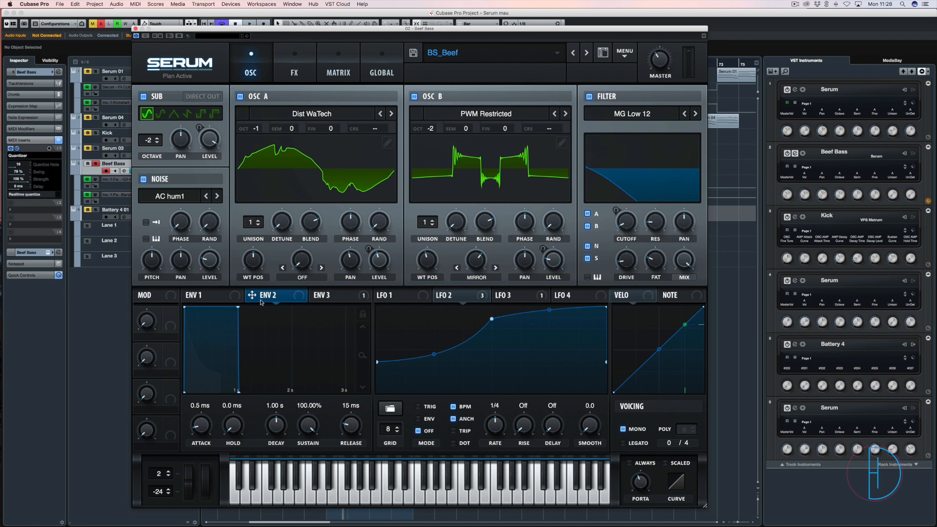
pyautogui.click(221, 300)
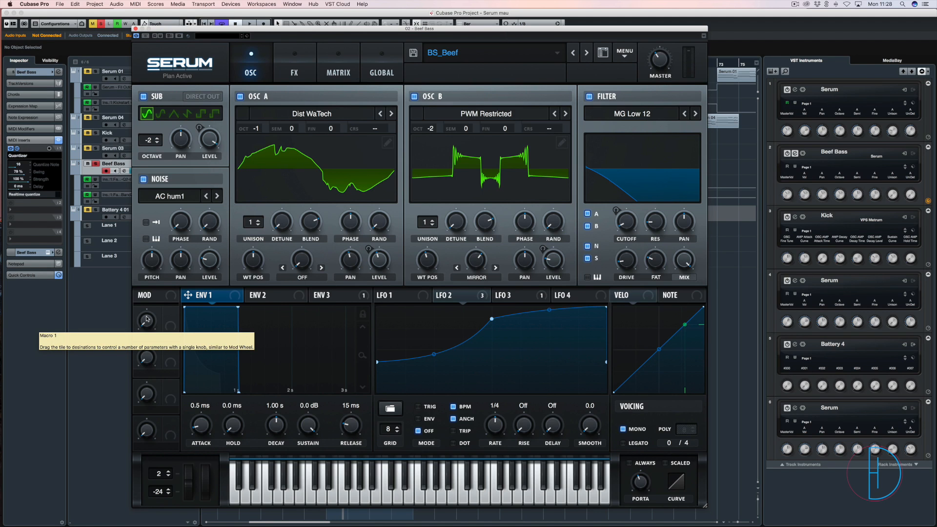
pyautogui.moveTo(453, 290)
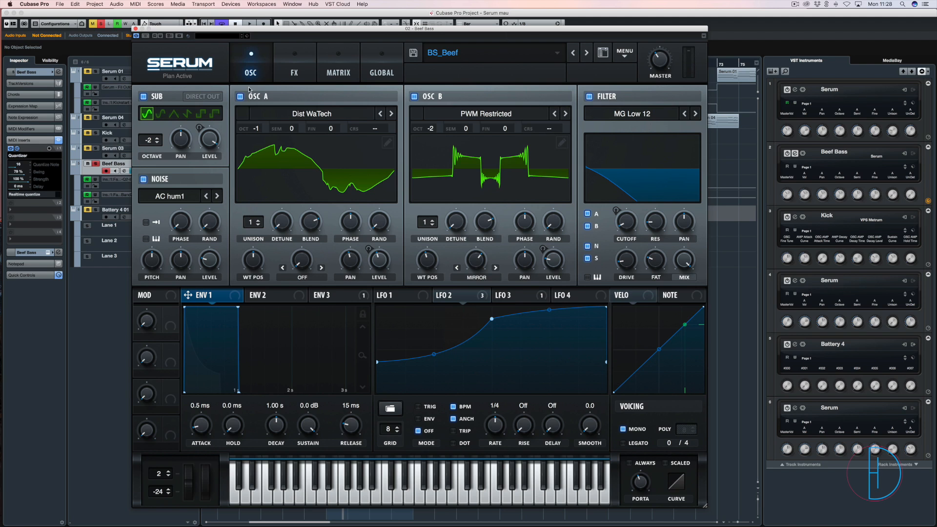
# Bypass the EQ, compressor and distortion effects and audition the dry bass
pyautogui.click(292, 67)
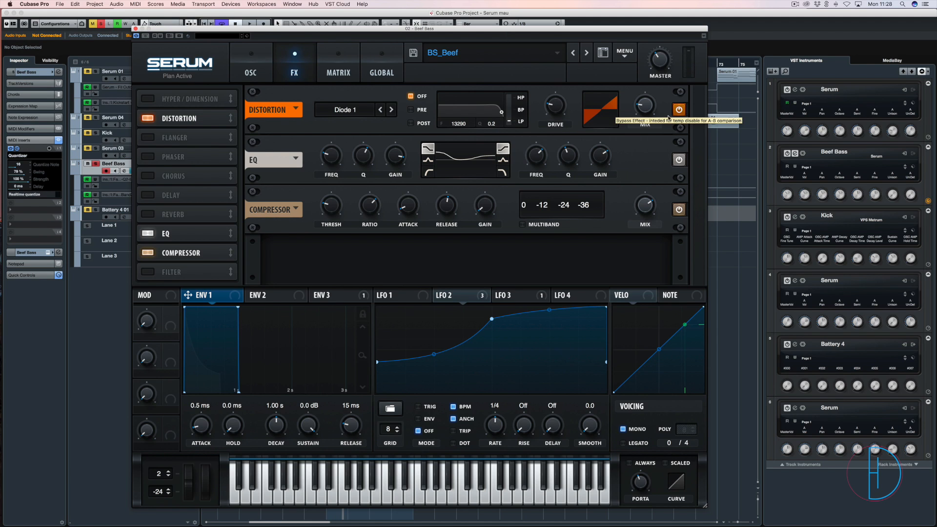
pyautogui.click(683, 163)
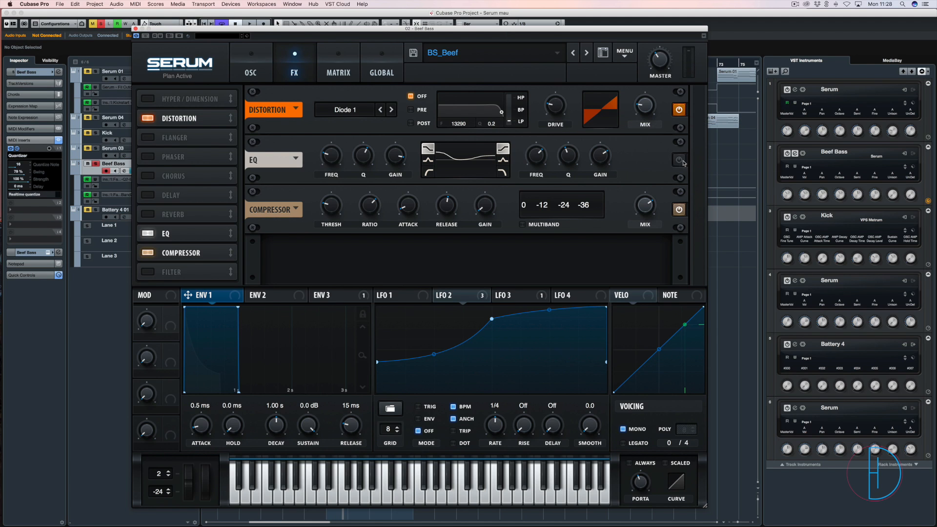
pyautogui.click(679, 211)
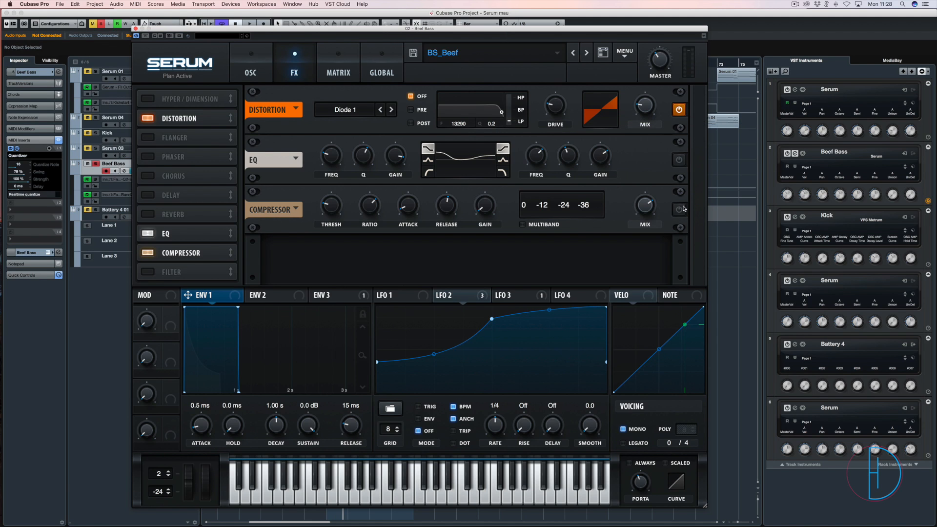
pyautogui.click(680, 110)
pyautogui.press('space')
pyautogui.press('space')
pyautogui.press('space')
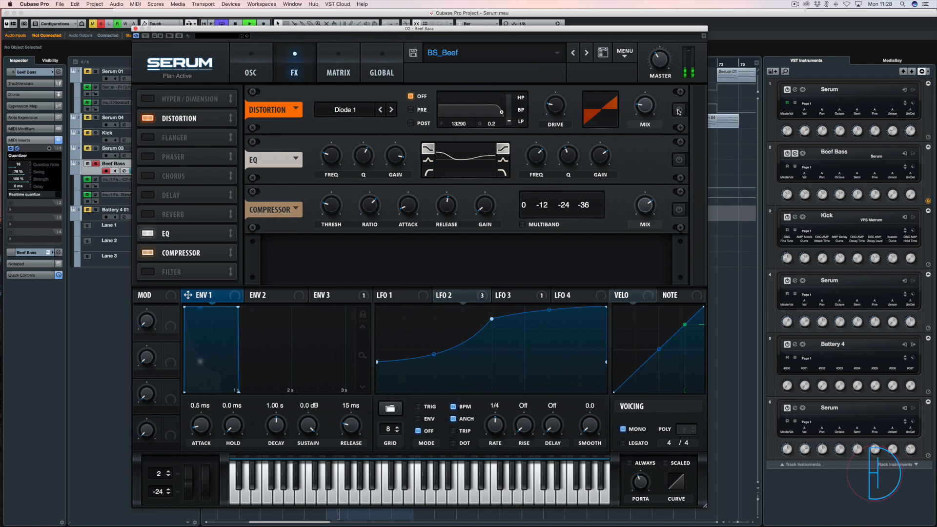
# Re-enable the distortion and the EQ one after the other while auditioning the bass
pyautogui.click(678, 111)
pyautogui.press('space')
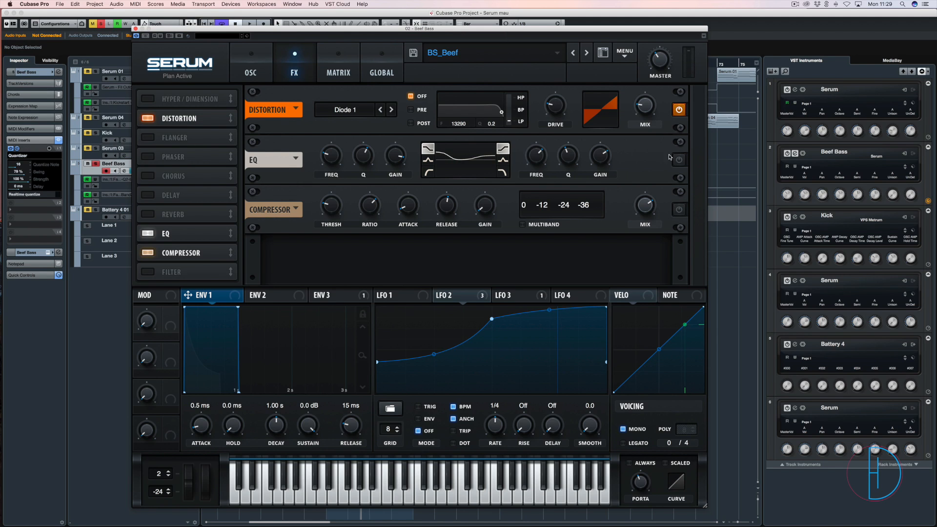
pyautogui.press('space')
pyautogui.click(679, 160)
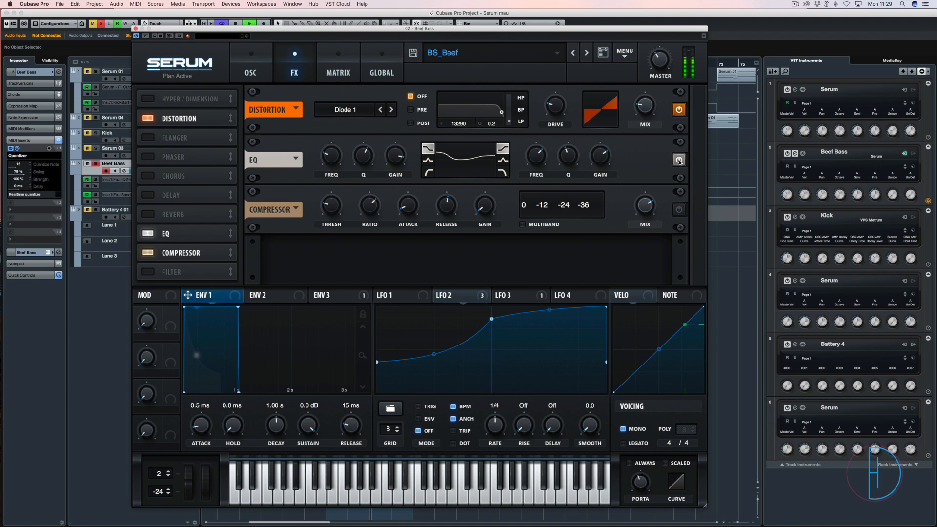
pyautogui.press('space')
# Re-enable the compressor and audition the bass with the full effects chain
pyautogui.press('space')
pyautogui.click(679, 210)
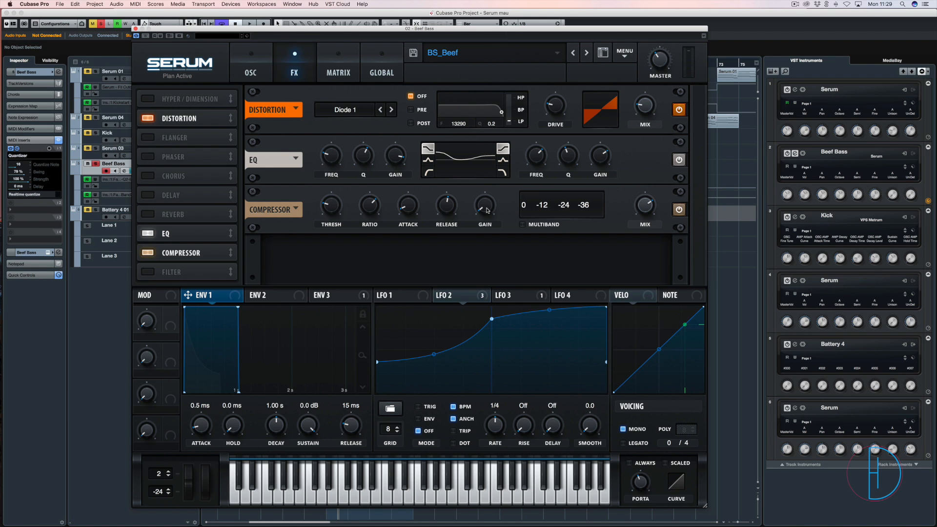
pyautogui.press('space')
pyautogui.press('space')
# Review the modulation matrix routings and display envelope 3 alongside the oscillator settings
pyautogui.click(332, 56)
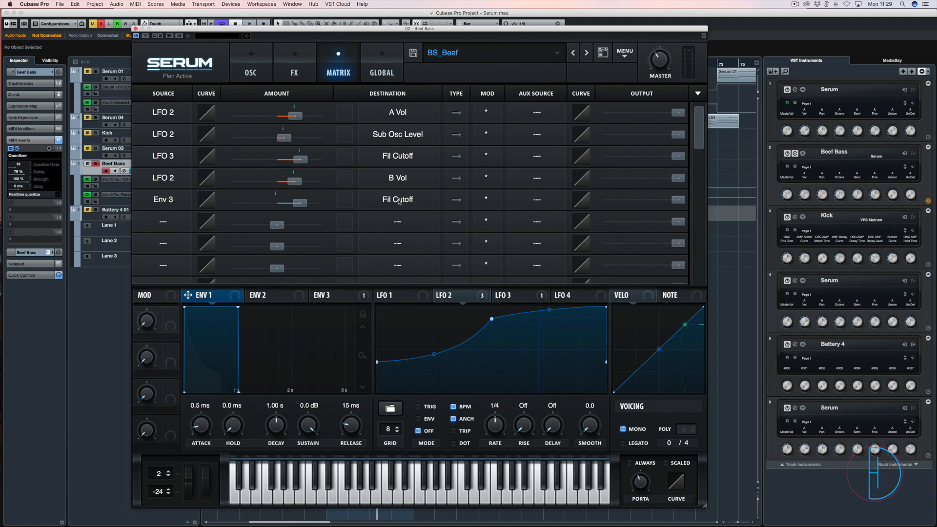
pyautogui.click(262, 67)
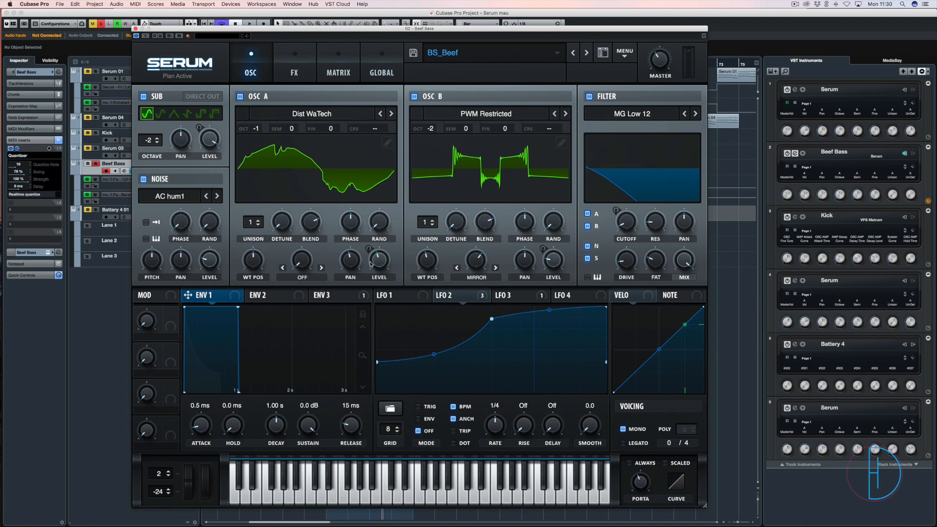
pyautogui.click(340, 297)
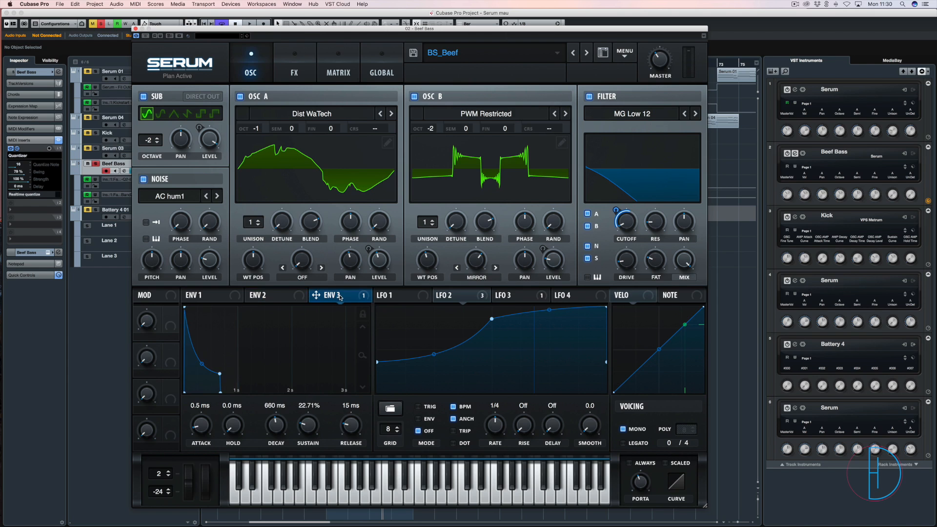
# Examine the shape and targets of LFO 2 and the patch's effects rack, and close the Beef Bass synth window
pyautogui.click(460, 296)
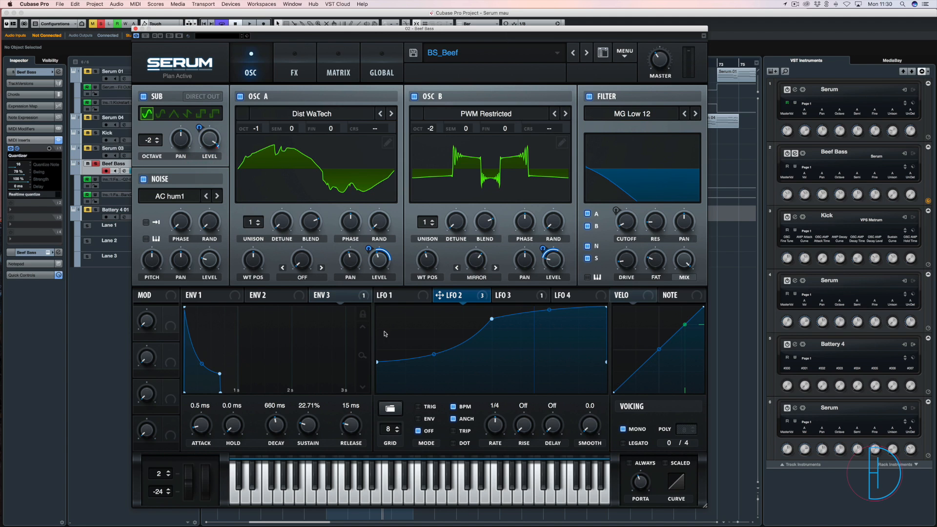
pyautogui.click(283, 63)
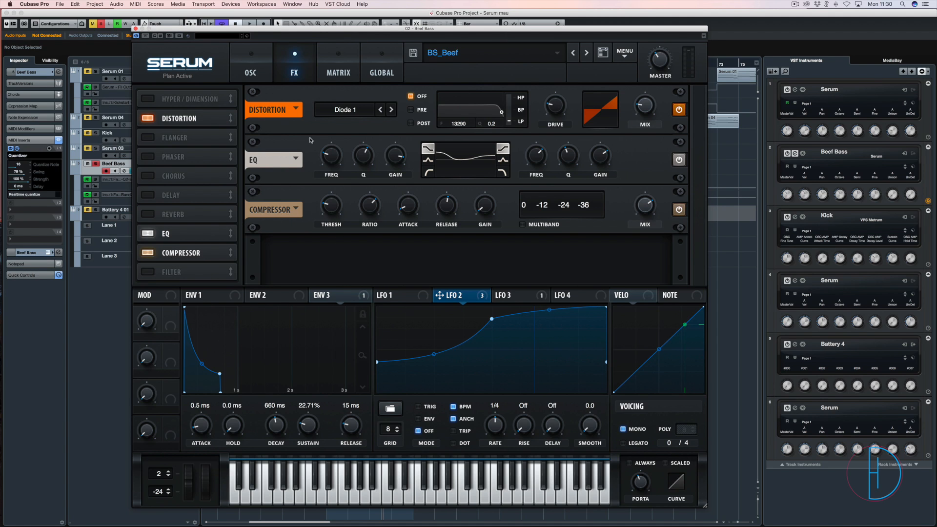
pyautogui.moveTo(230, 254)
pyautogui.mouseDown()
pyautogui.moveTo(230, 229)
pyautogui.moveTo(228, 254)
pyautogui.mouseUp()
pyautogui.click(135, 29)
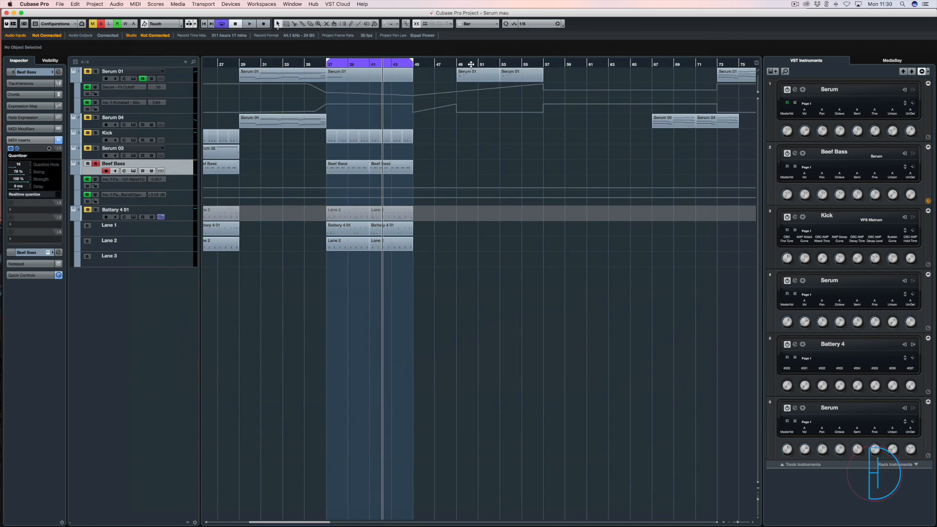
# Show the MixConsole, play the bass briefly and inspect the FabFilter Pro-Q 2 in the Beef Bass channel's first insert
pyautogui.press('F3')
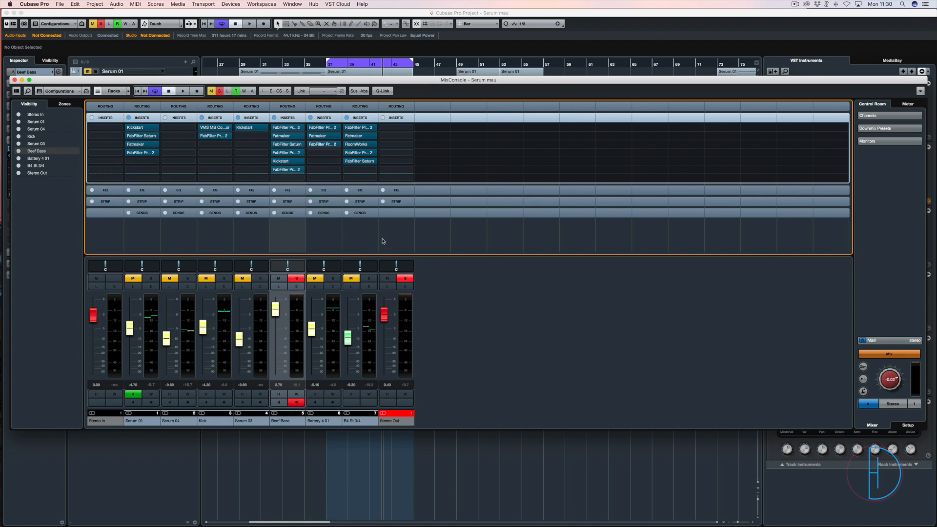
pyautogui.press('space')
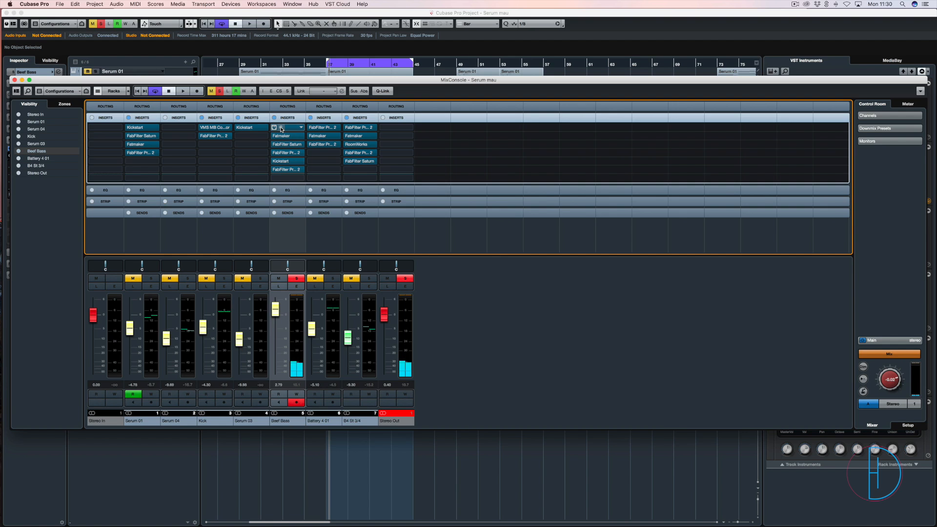
pyautogui.click(281, 128)
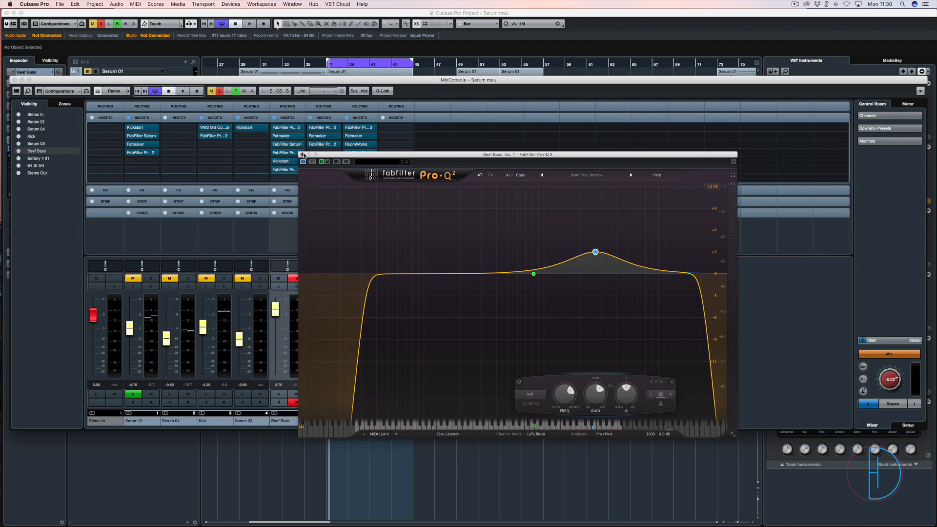
pyautogui.click(302, 154)
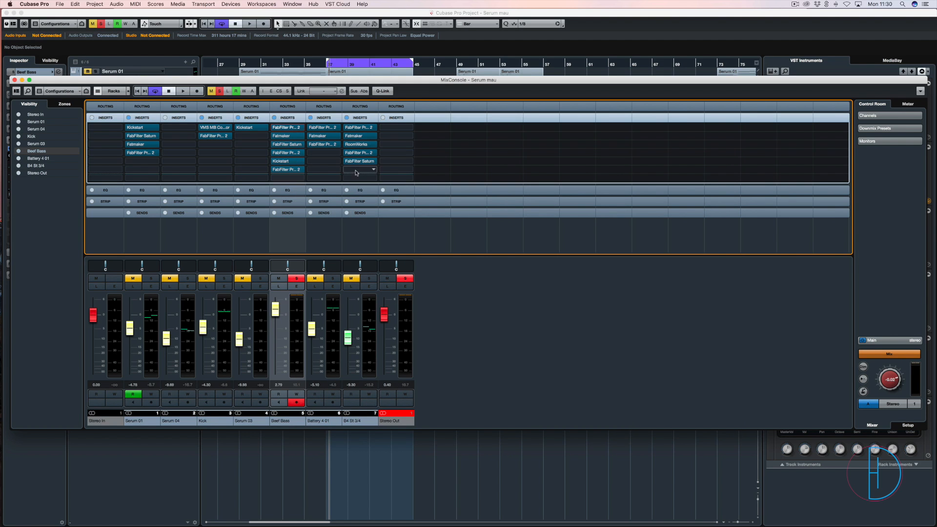
pyautogui.click(280, 128)
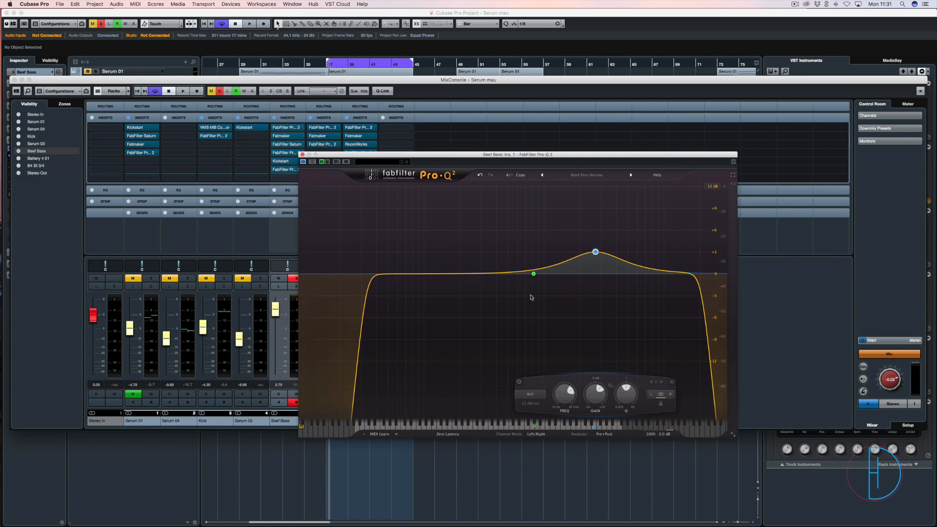
# Compare the Pro-Q 2's automated curve at several song positions between bars 17 and 21, playing a short passage, and close the EQ
pyautogui.moveTo(269, 63); pyautogui.dragTo(373, 65)
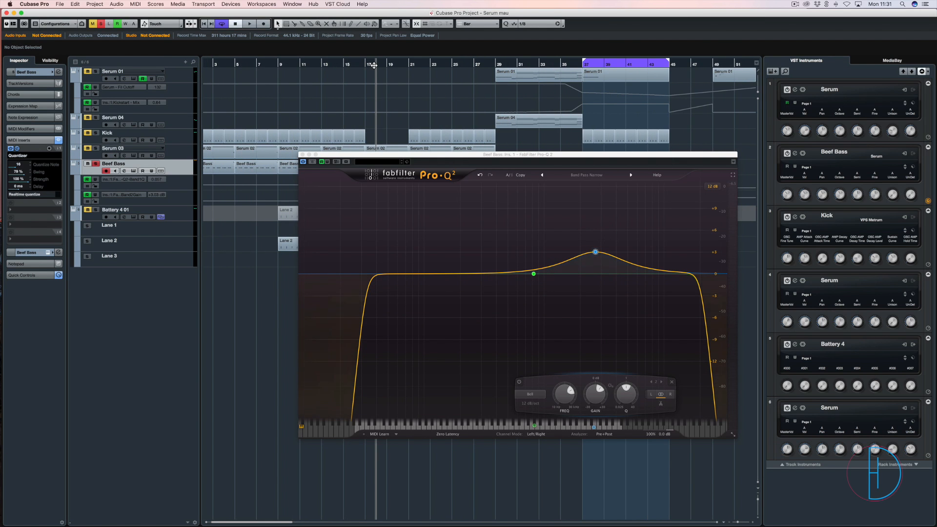
pyautogui.click(534, 274)
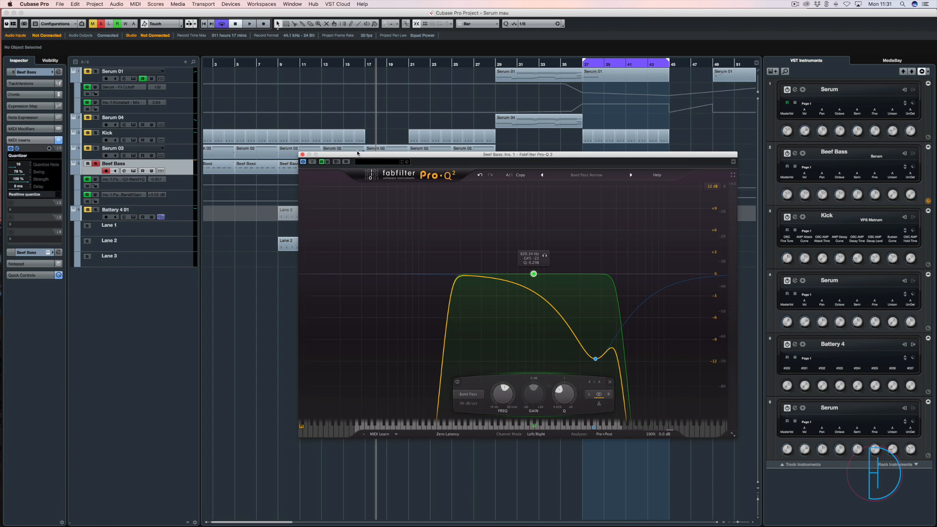
pyautogui.click(364, 64)
pyautogui.press('space')
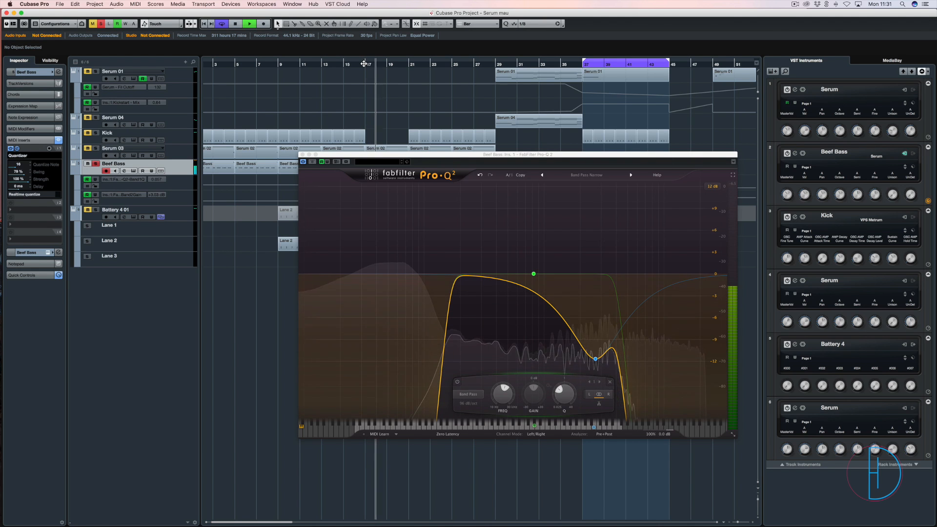
pyautogui.press('space')
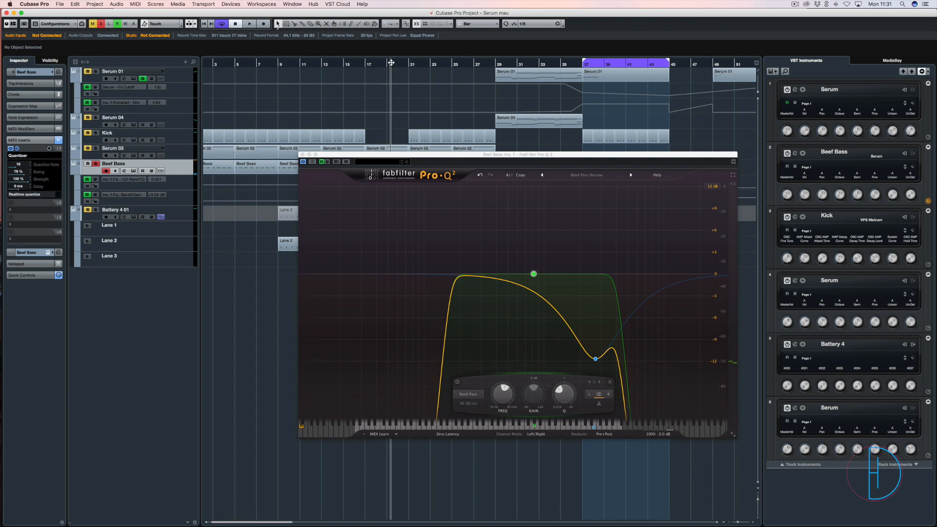
pyautogui.click(407, 63)
pyautogui.moveTo(596, 253)
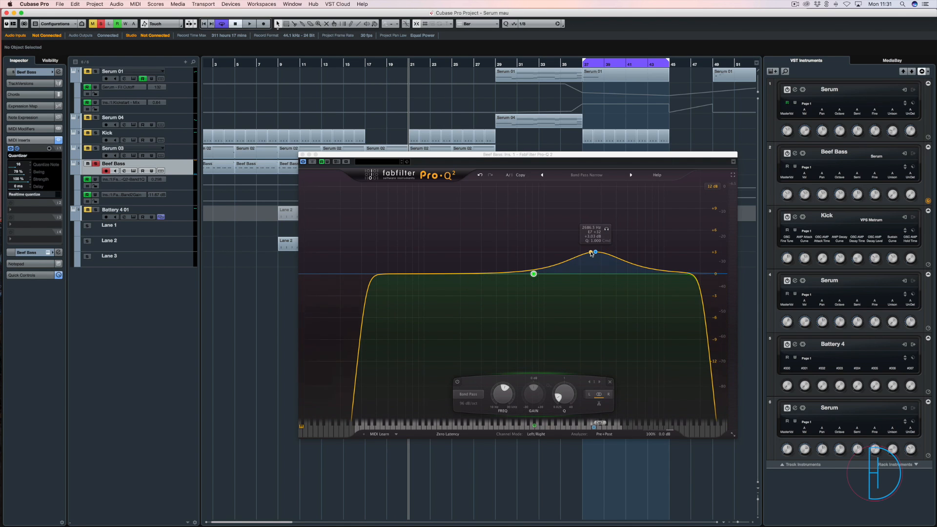
pyautogui.click(364, 64)
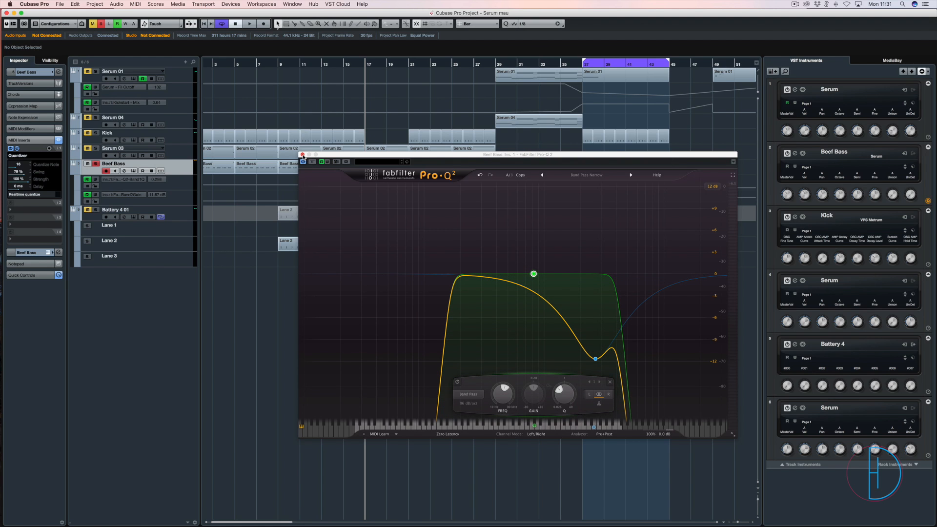
pyautogui.click(303, 155)
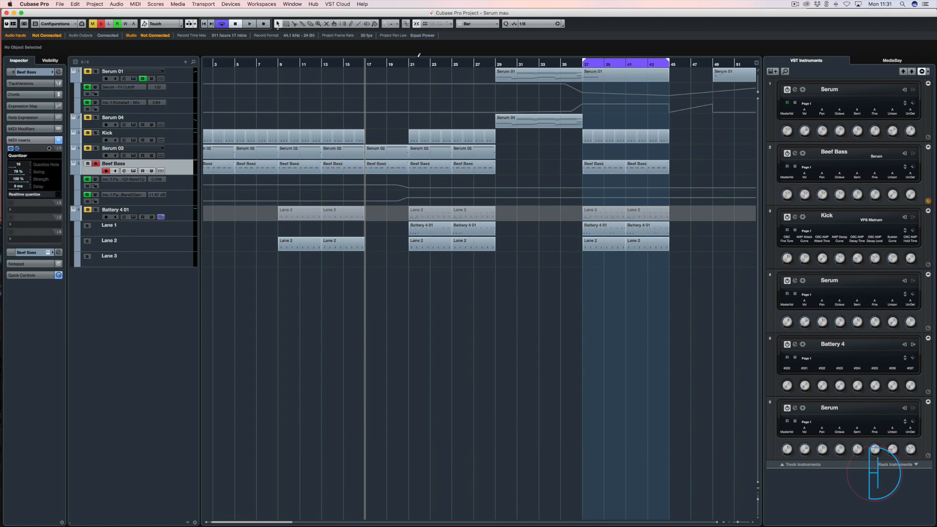
# Play the song from bar 17 and reopen the Beef Bass channel's first-insert Pro-Q 2 to watch its automation
pyautogui.press('space')
pyautogui.press('F3')
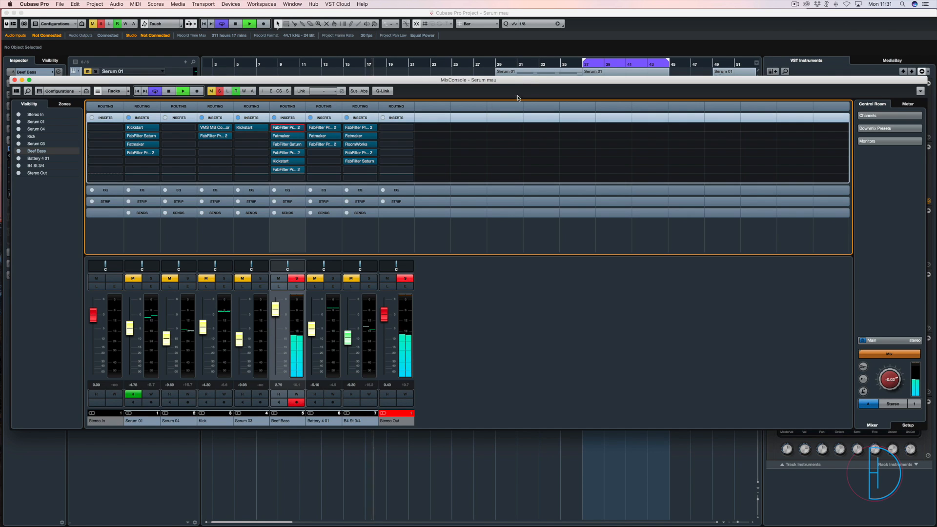
pyautogui.moveTo(279, 128)
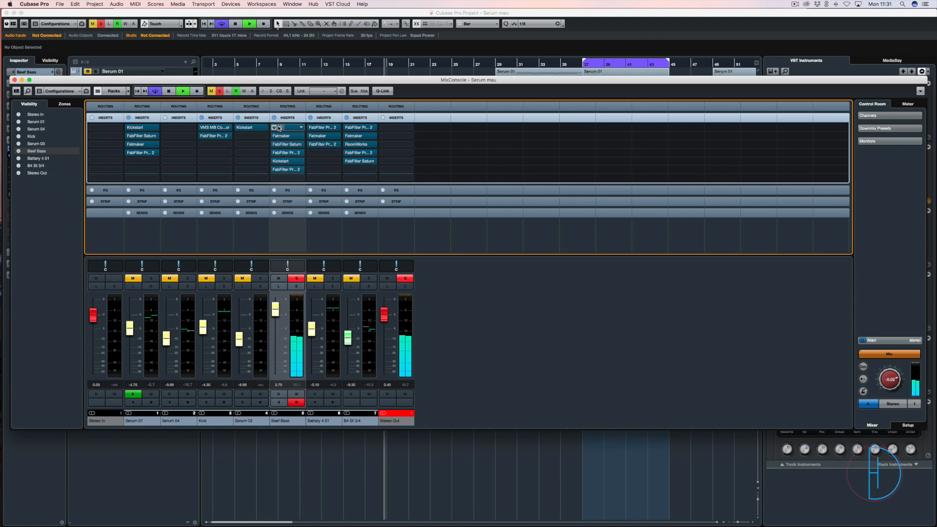
pyautogui.doubleClick(279, 128)
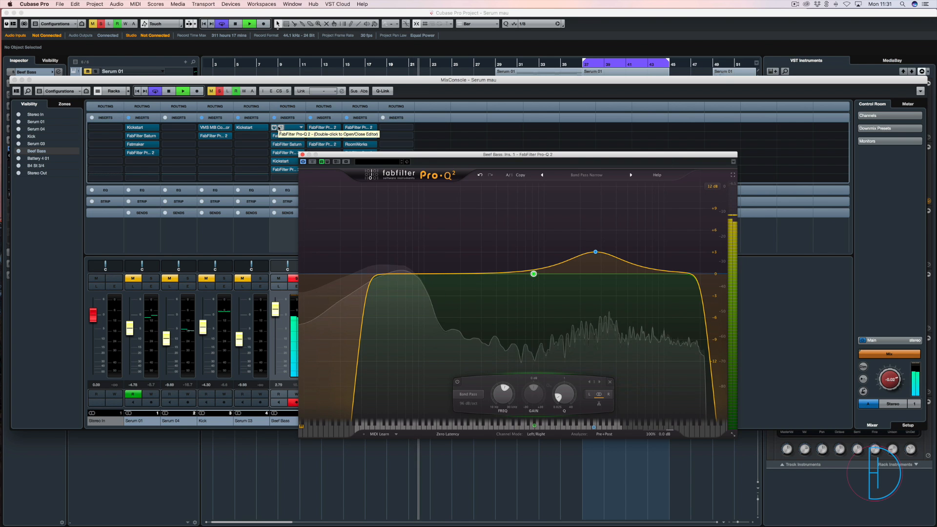
# Bypass and re-enable the EQ's bell band to compare its effect, stop playback and close the EQ
pyautogui.moveTo(595, 253)
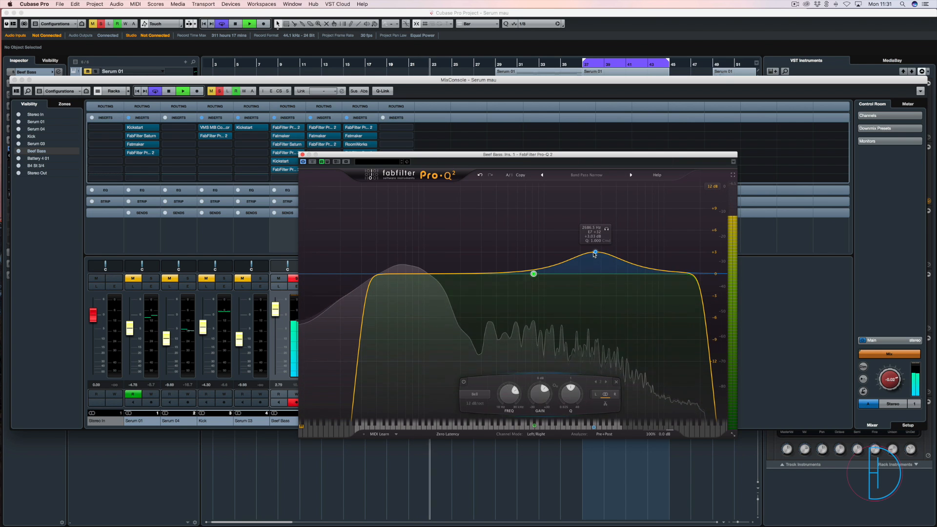
pyautogui.click(519, 383)
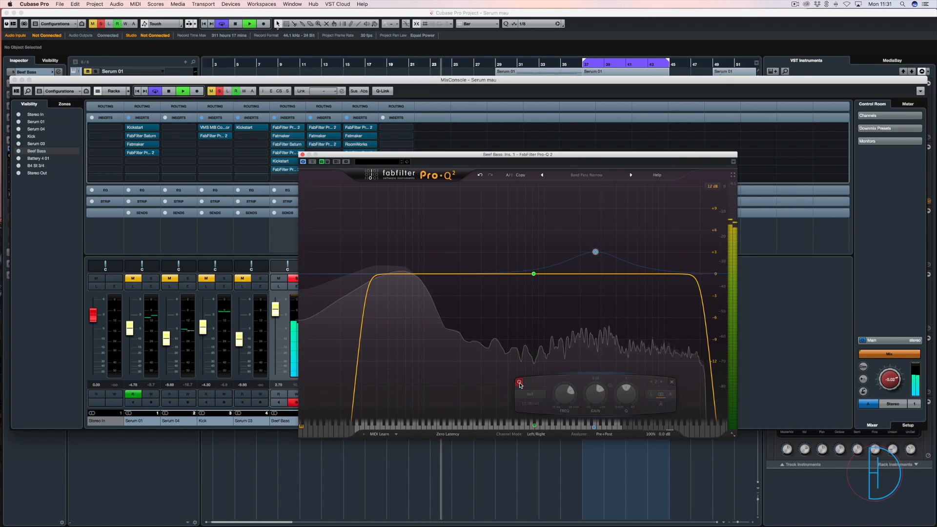
pyautogui.click(519, 383)
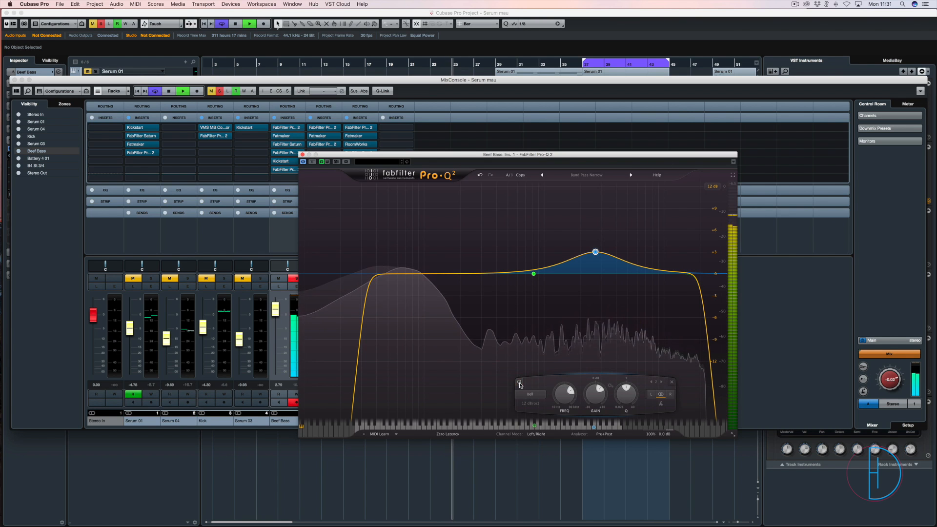
pyautogui.press('space')
pyautogui.click(303, 155)
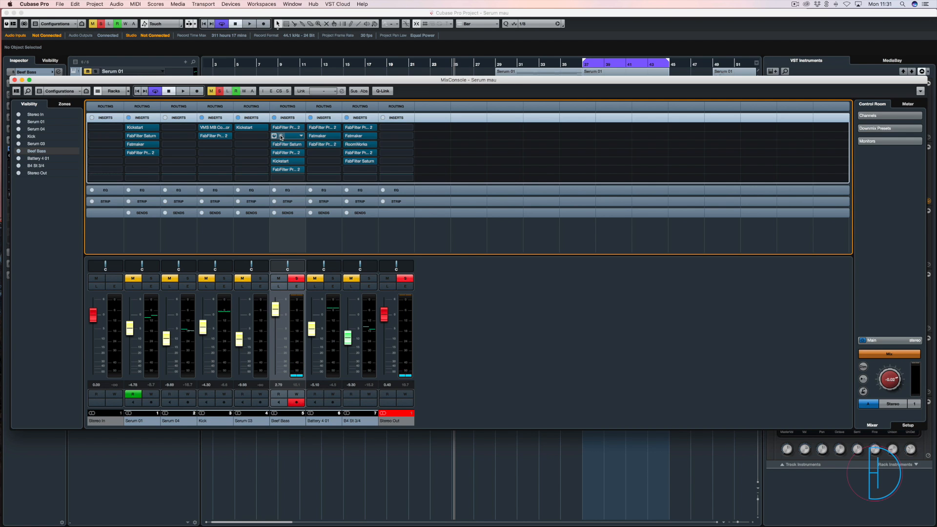
# Open the Fatmaker in the Beef Bass channel's second insert and reposition its window to review its bands
pyautogui.doubleClick(281, 138)
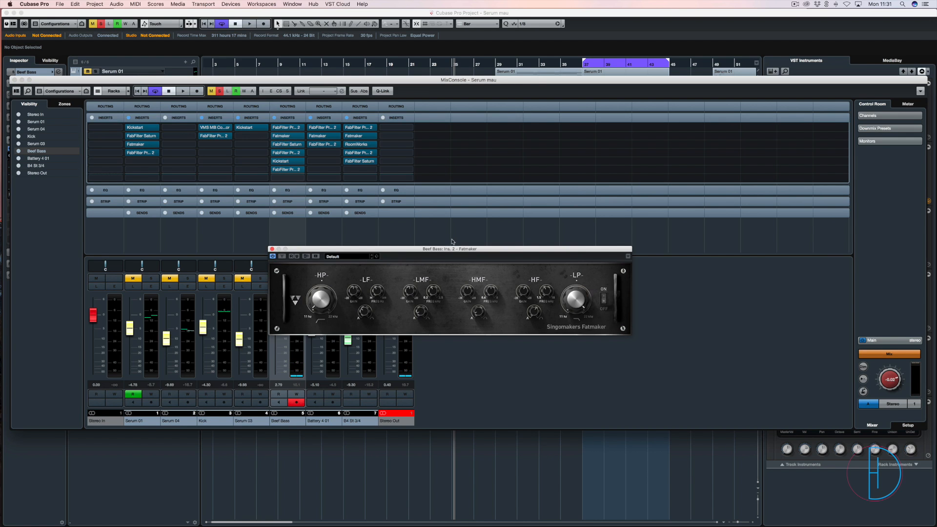
pyautogui.moveTo(444, 252); pyautogui.dragTo(449, 139)
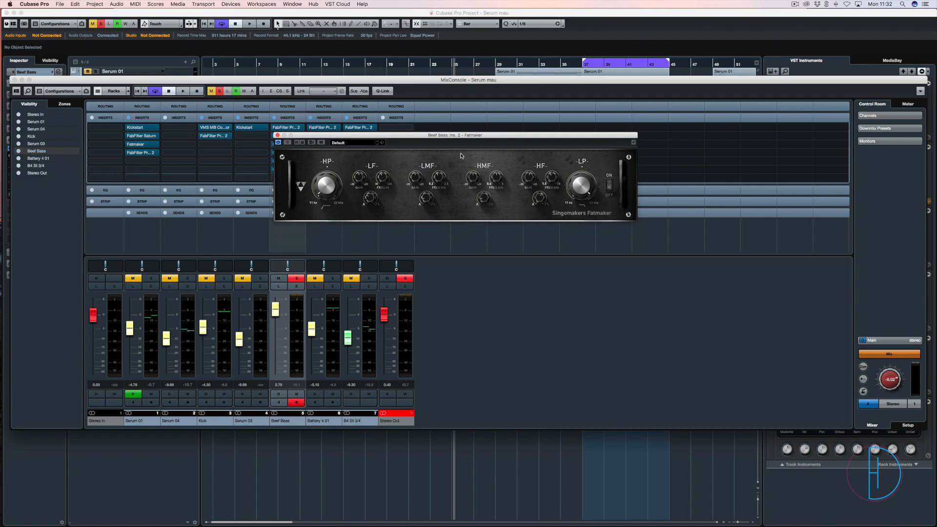
pyautogui.moveTo(475, 136); pyautogui.dragTo(481, 155)
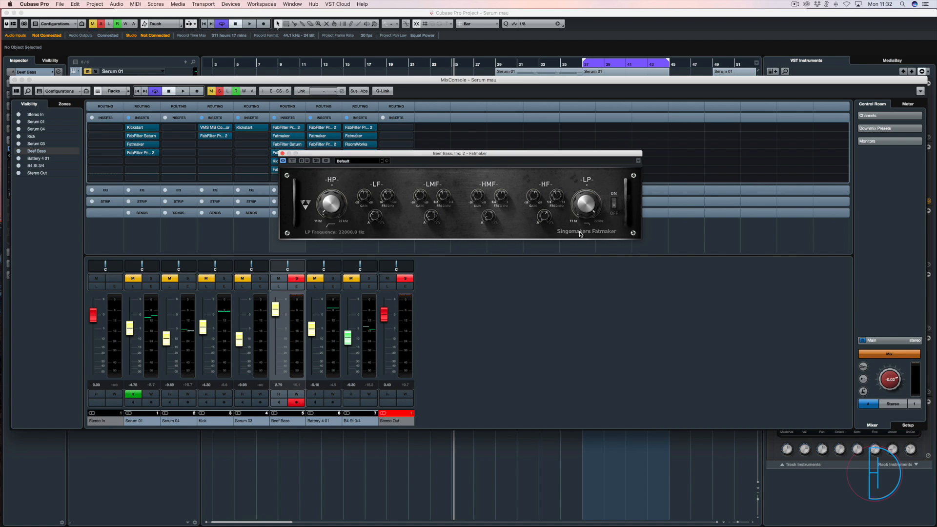
pyautogui.moveTo(324, 154)
pyautogui.mouseDown()
pyautogui.moveTo(349, 154)
pyautogui.moveTo(313, 172)
pyautogui.moveTo(314, 161)
pyautogui.mouseUp()
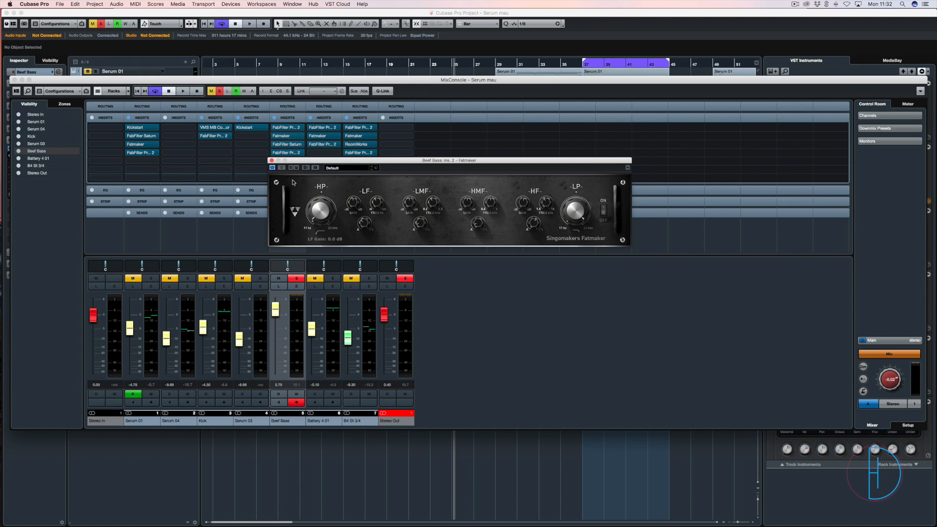
# Audition the bass with Fatmaker bypassed and re-enabled, stop playback and close the plug-in
pyautogui.press('space')
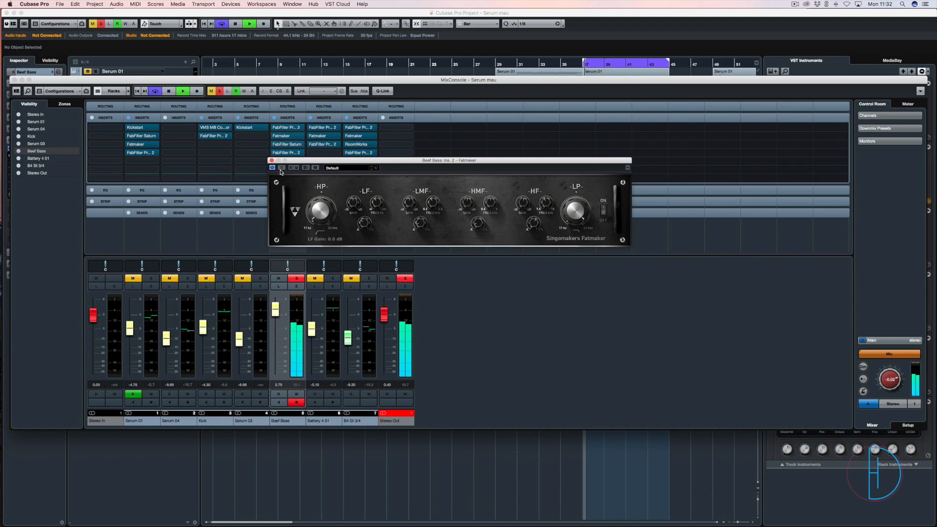
pyautogui.click(281, 168)
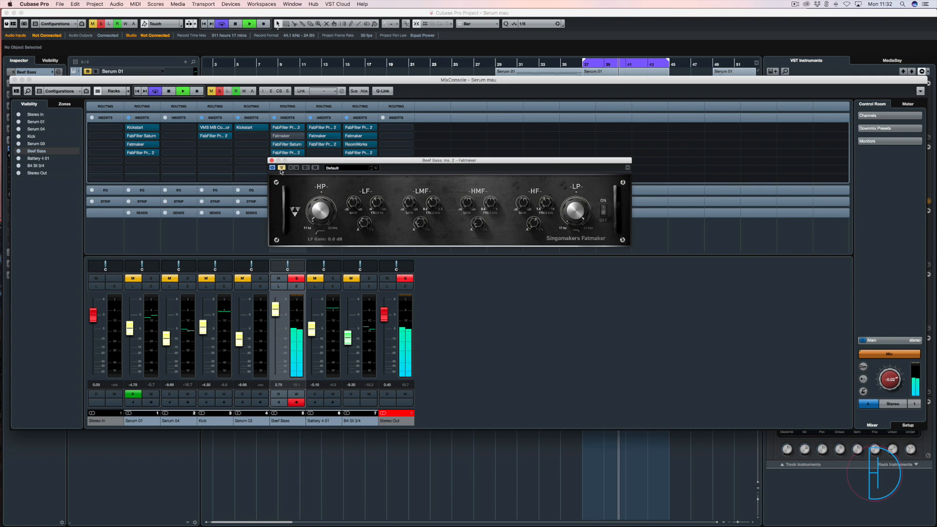
pyautogui.click(282, 168)
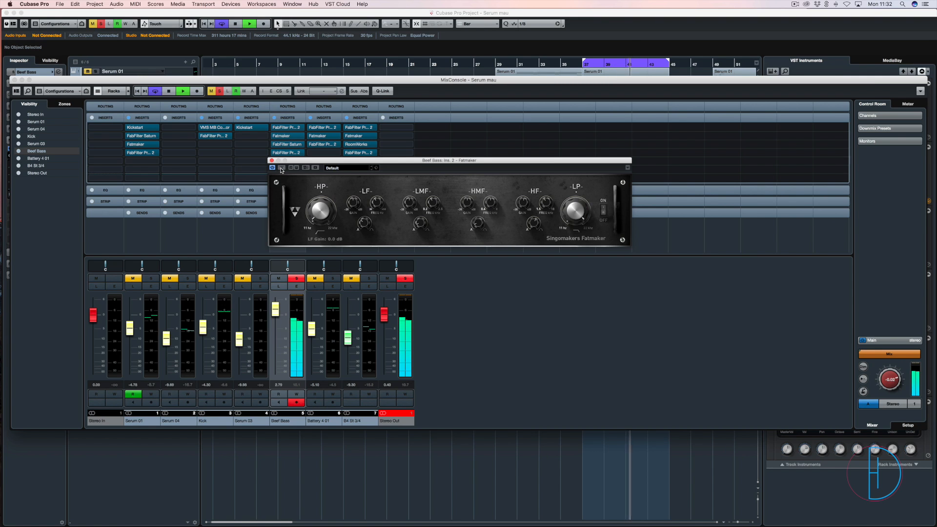
pyautogui.press('space')
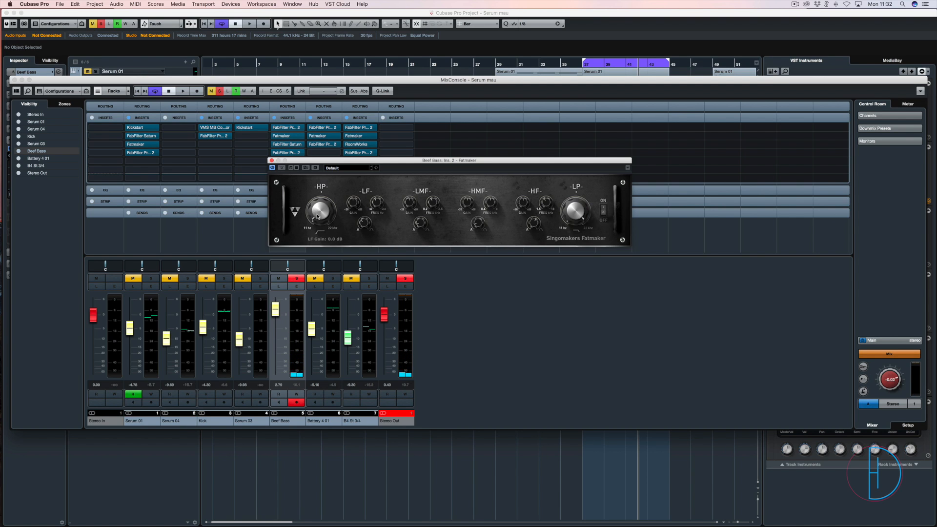
pyautogui.click(272, 160)
# Bypass the four Beef Bass inserts after Fatmaker, from FabFilter Saturn to the last Pro-Q 2, and start playback
pyautogui.moveTo(277, 162)
pyautogui.mouseDown()
pyautogui.moveTo(283, 148)
pyautogui.moveTo(284, 171)
pyautogui.moveTo(272, 163)
pyautogui.mouseUp()
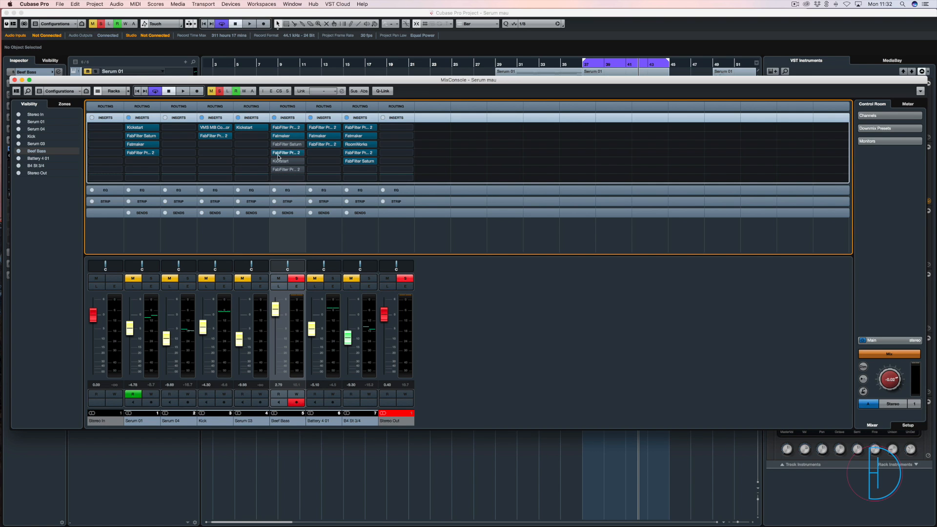
pyautogui.moveTo(273, 152); pyautogui.dragTo(273, 153)
pyautogui.press('space')
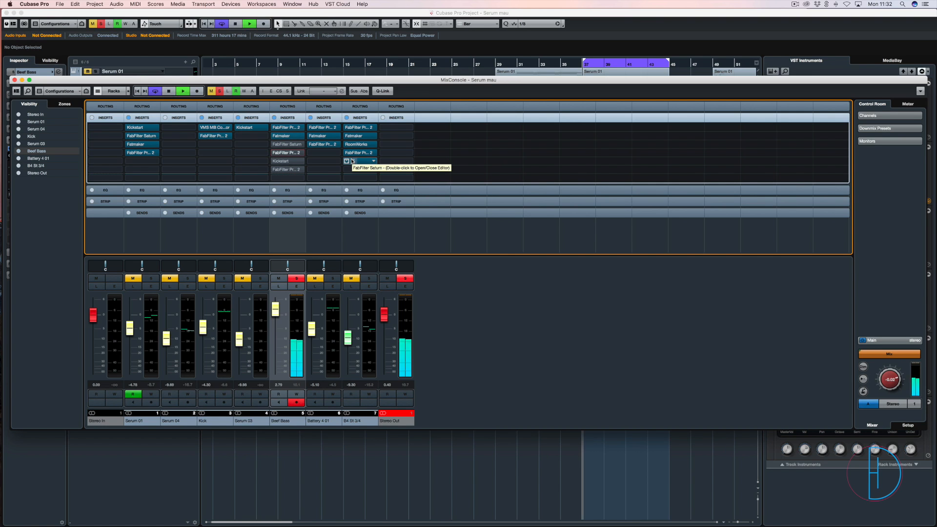
# Reopen Fatmaker and compare the bass with it bypassed and active while the inserts after it are off
pyautogui.click(280, 136)
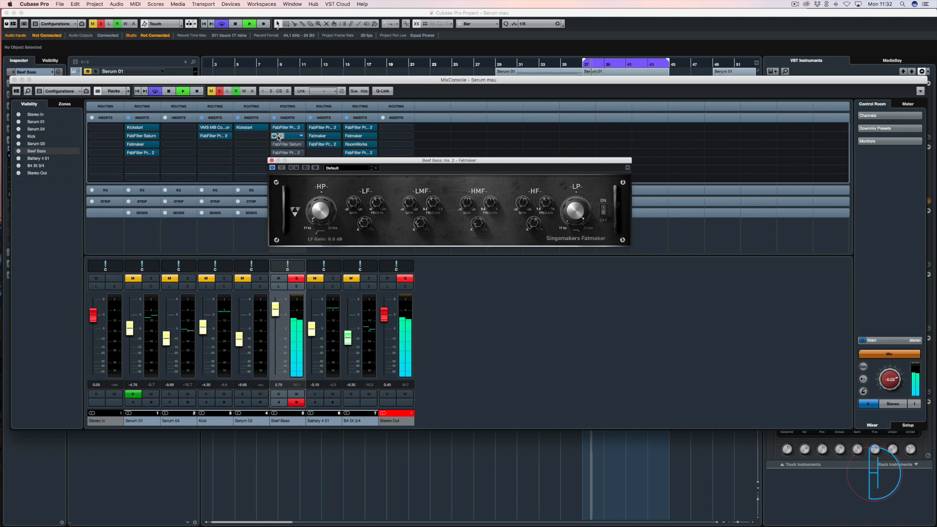
pyautogui.click(281, 168)
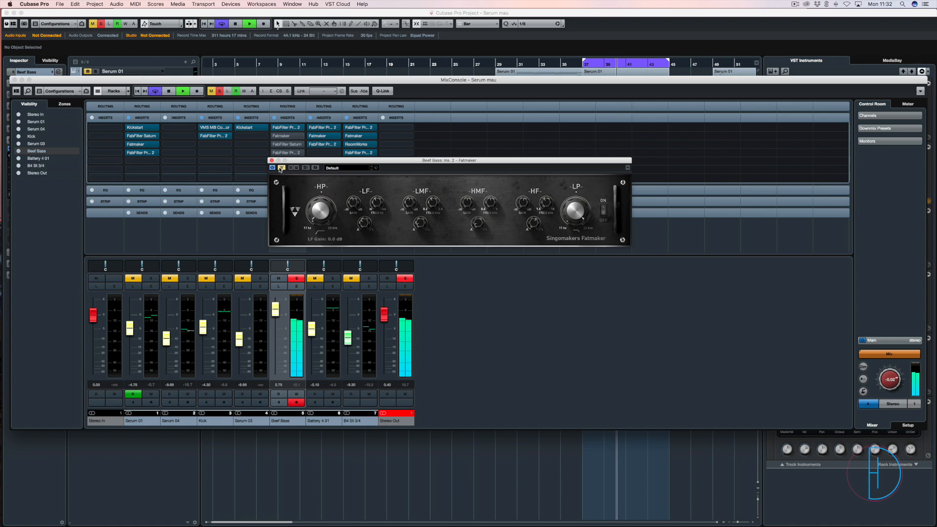
pyautogui.click(281, 168)
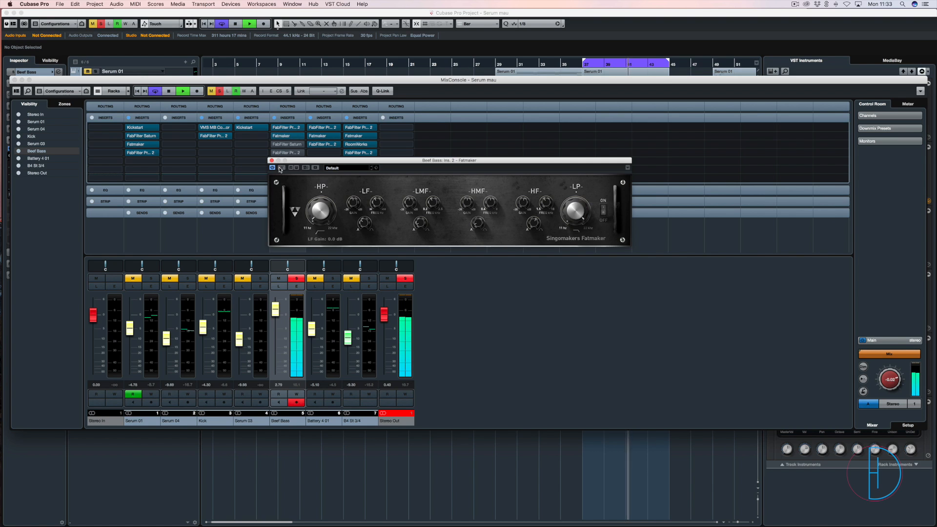
# Stop playback and close Fatmaker, then re-enable and open the FabFilter Saturn in the Beef Bass channel's third insert
pyautogui.press('space')
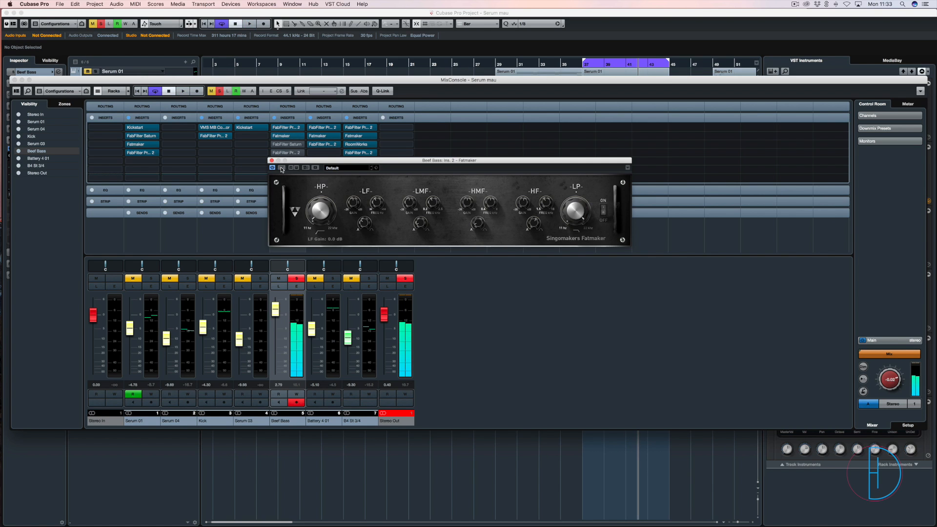
pyautogui.click(272, 161)
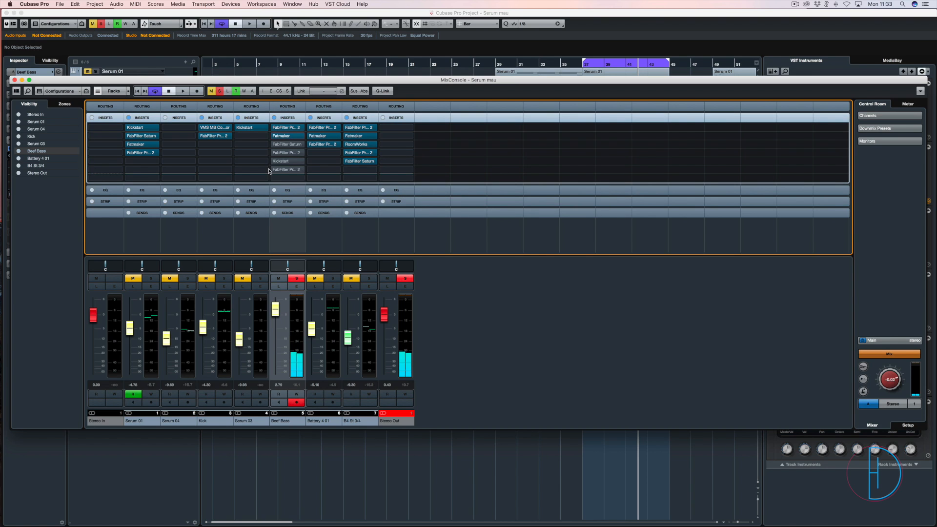
pyautogui.click(274, 144)
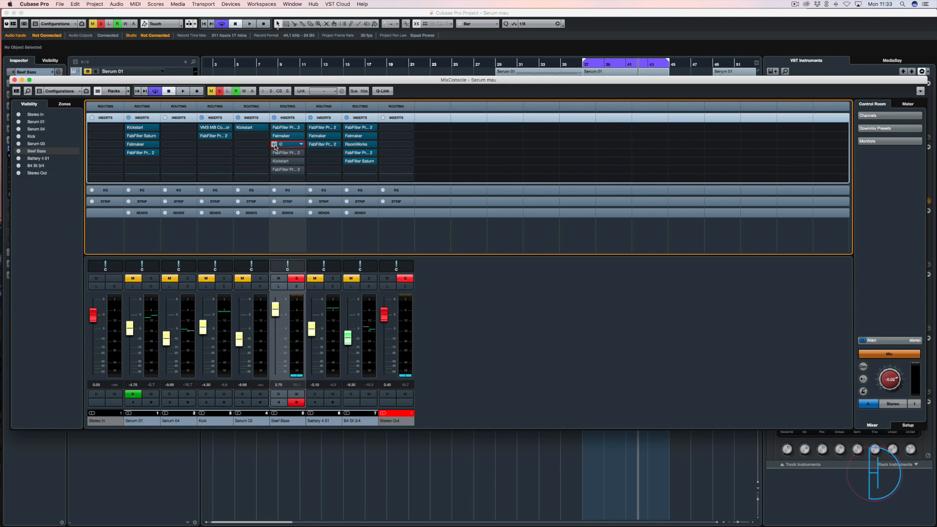
pyautogui.click(280, 144)
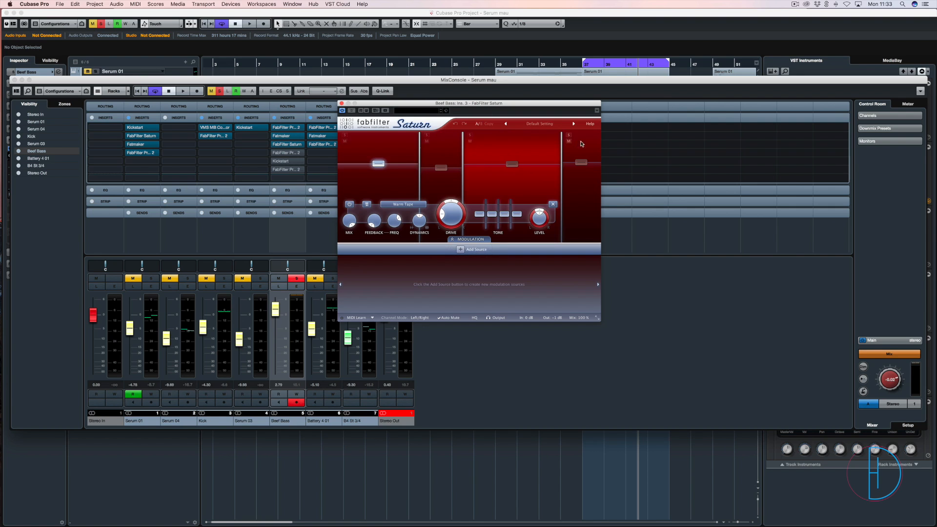
# Select Saturn's second, third and fourth bands in turn to examine their drive and tone settings
pyautogui.click(441, 168)
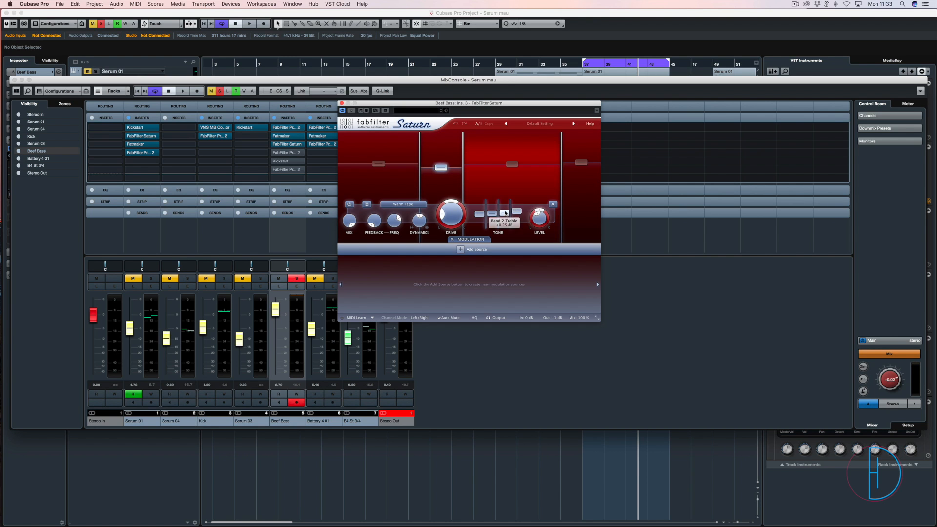
pyautogui.click(511, 164)
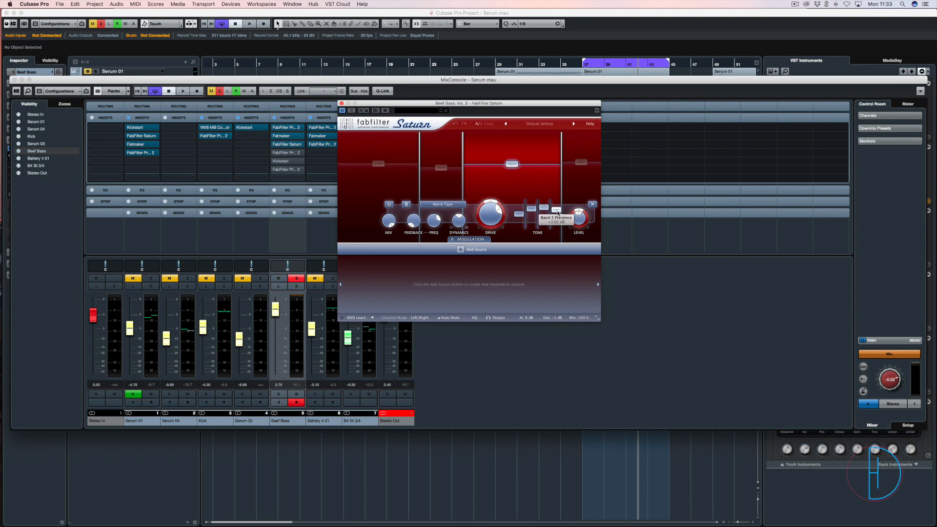
pyautogui.click(580, 162)
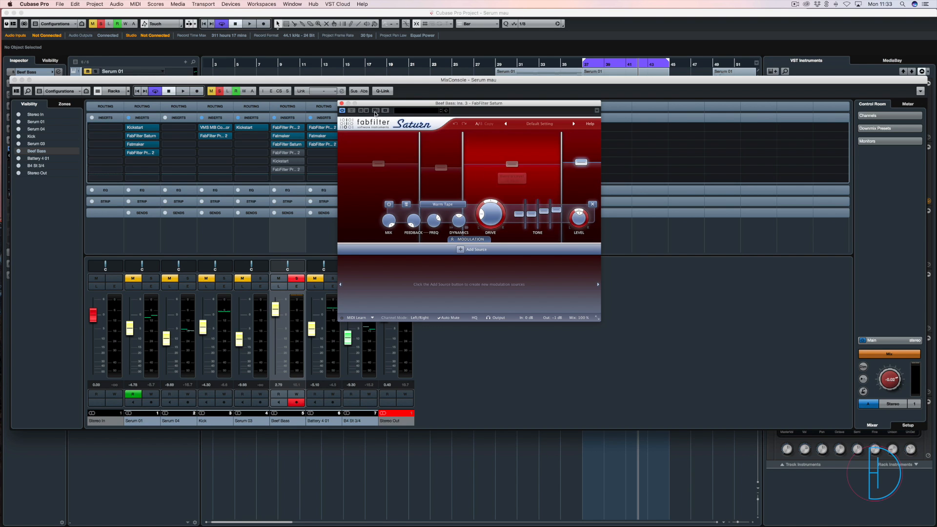
# Play the bass with Saturn bypassed and re-enabled, stop playback and close the plug-in
pyautogui.press('space')
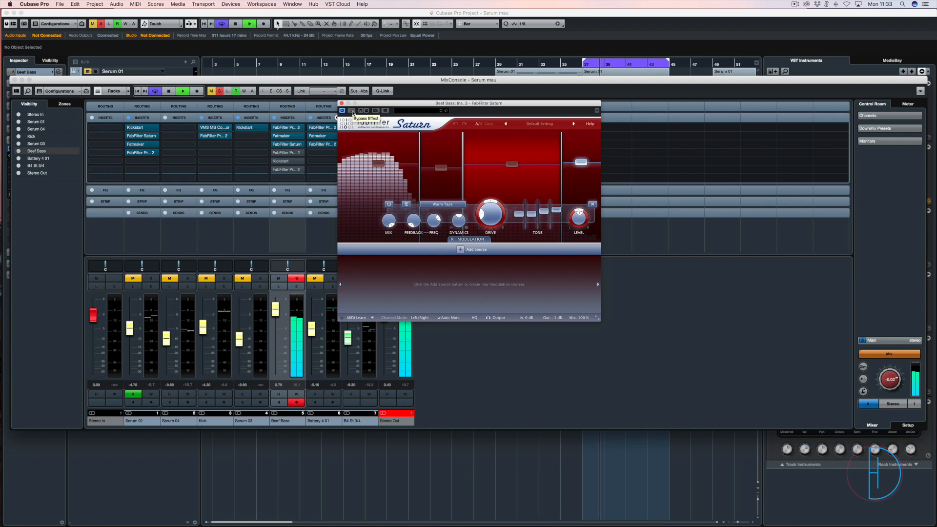
pyautogui.click(352, 112)
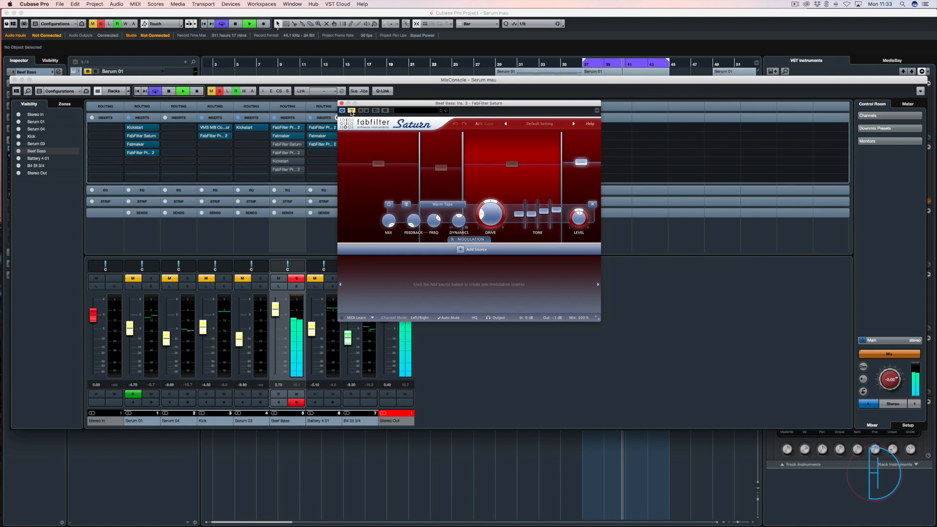
pyautogui.click(351, 112)
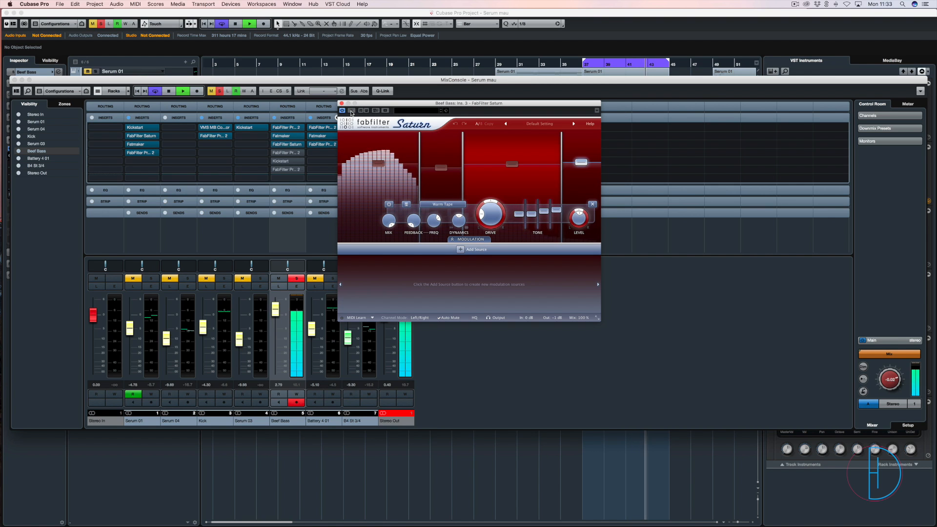
pyautogui.press('space')
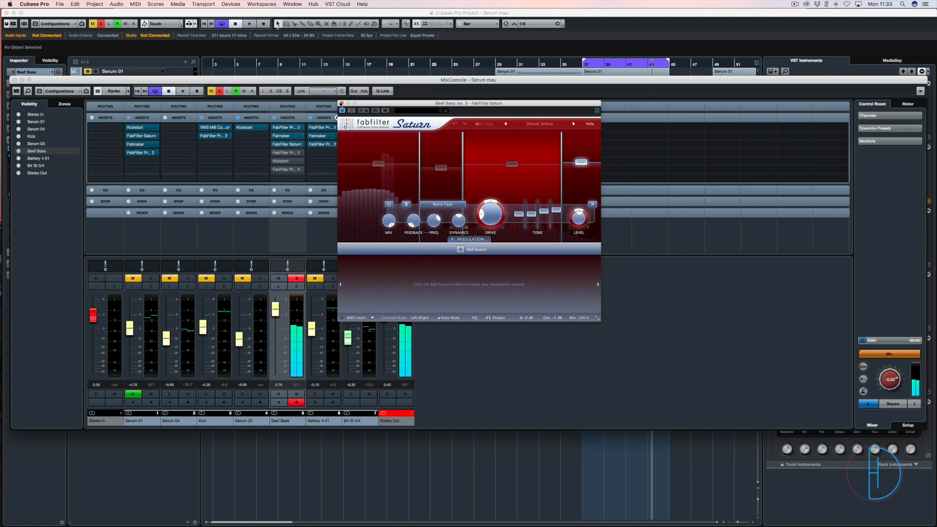
pyautogui.click(341, 104)
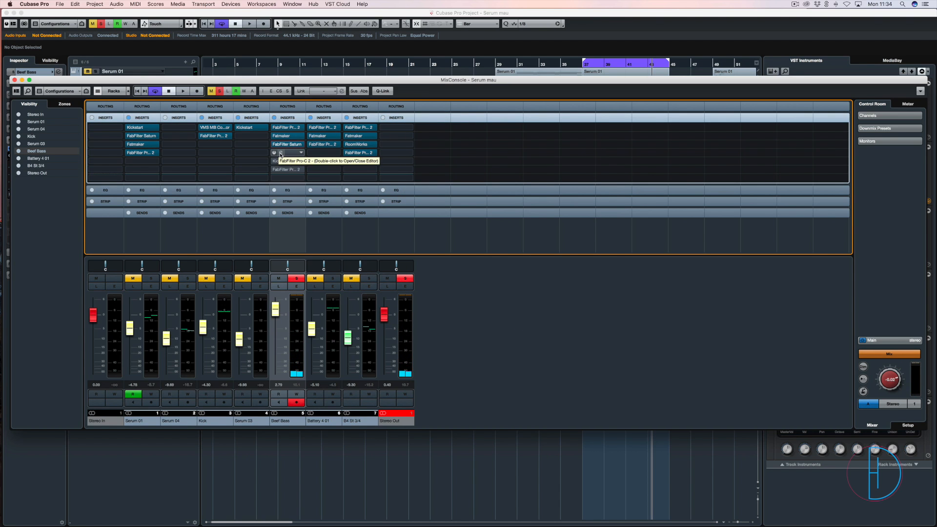
# Open and re-enable the FabFilter Pro-C 2 in Beef Bass's fourth insert, audition its compression and close it
pyautogui.doubleClick(281, 154)
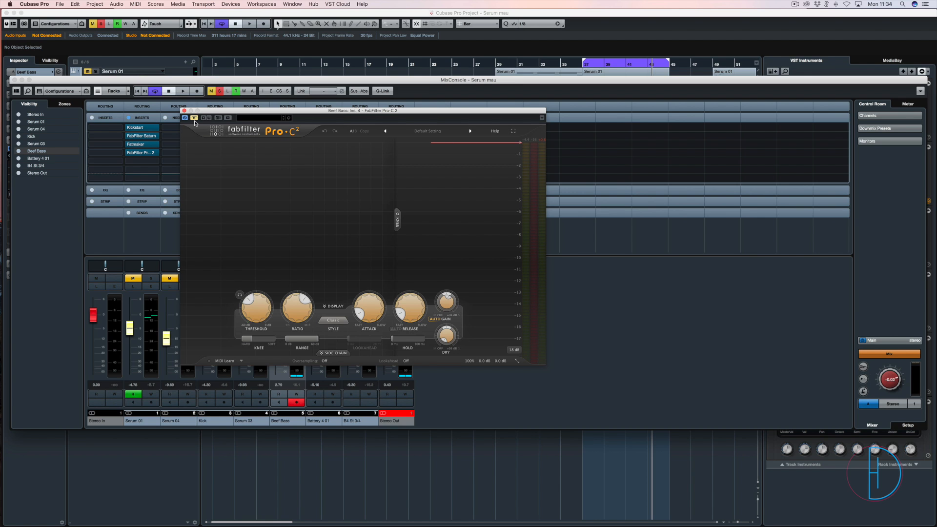
pyautogui.press('space')
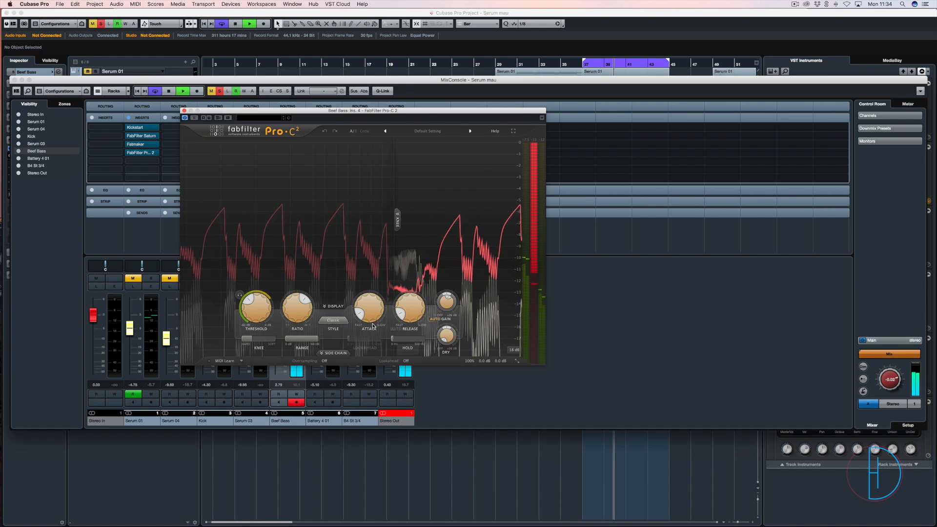
pyautogui.press('space')
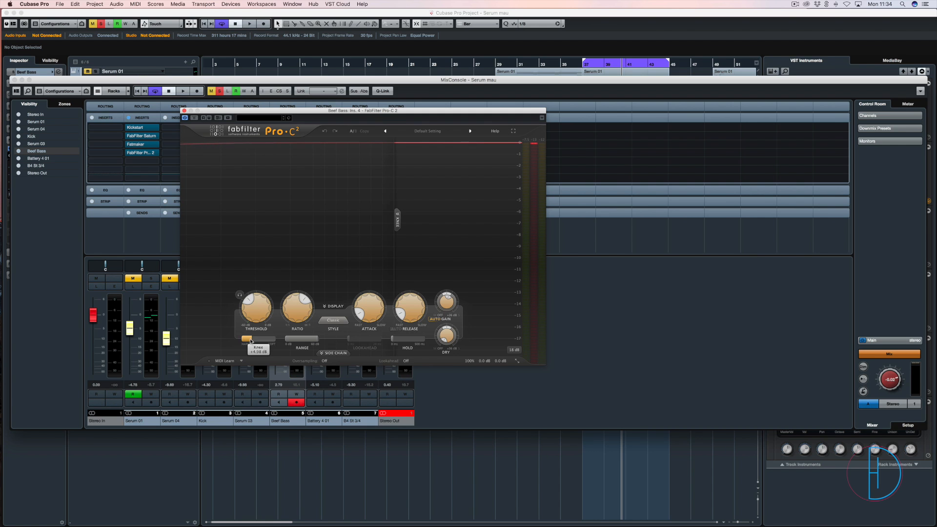
pyautogui.press('space')
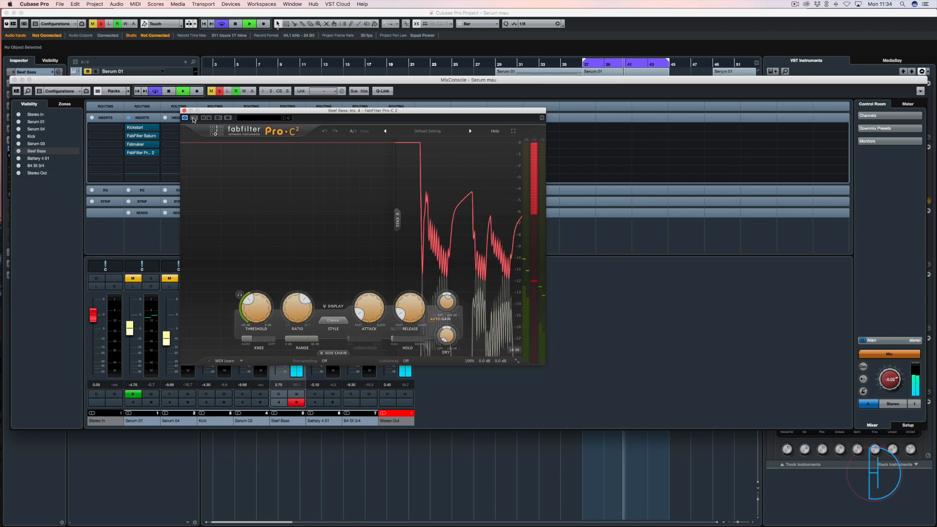
pyautogui.press('space')
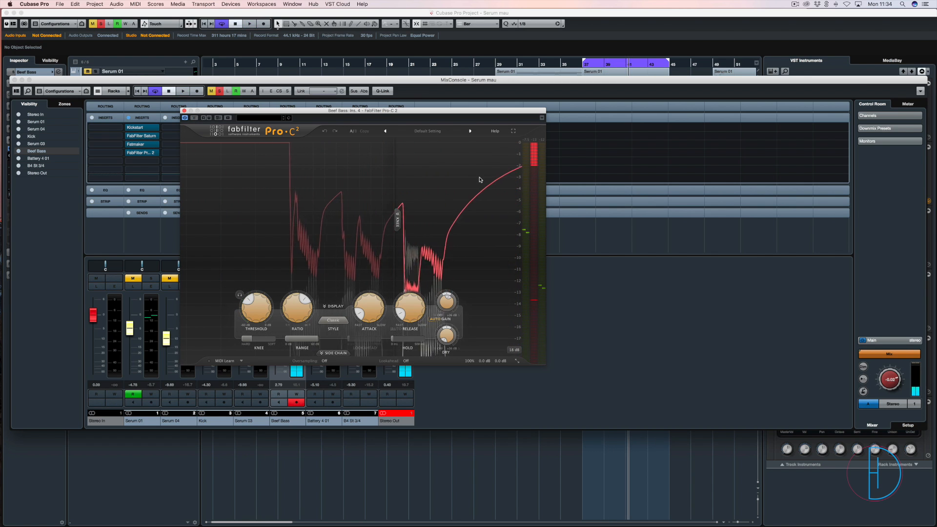
pyautogui.click(184, 111)
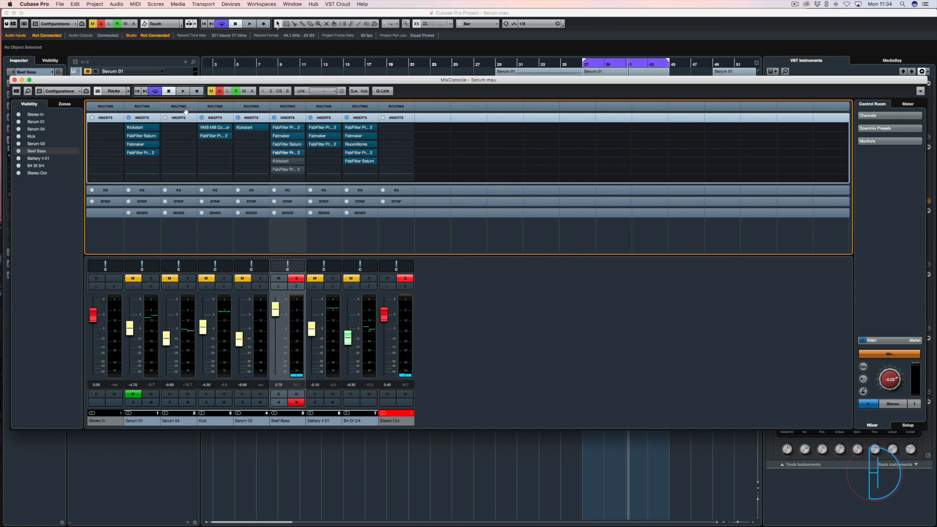
# Re-enable and open Kickstart in Beef Bass's fifth insert, compare the bass with it bypassed and active, and close it
pyautogui.click(275, 161)
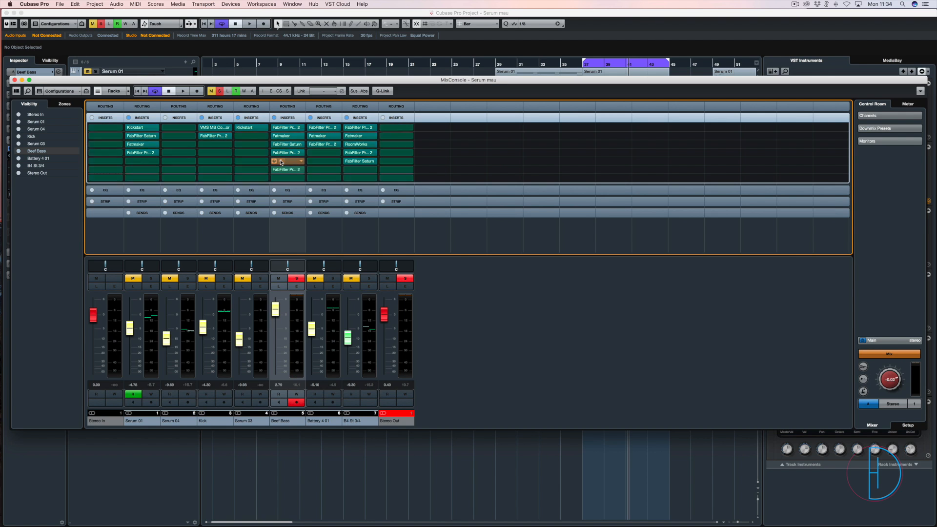
pyautogui.click(281, 162)
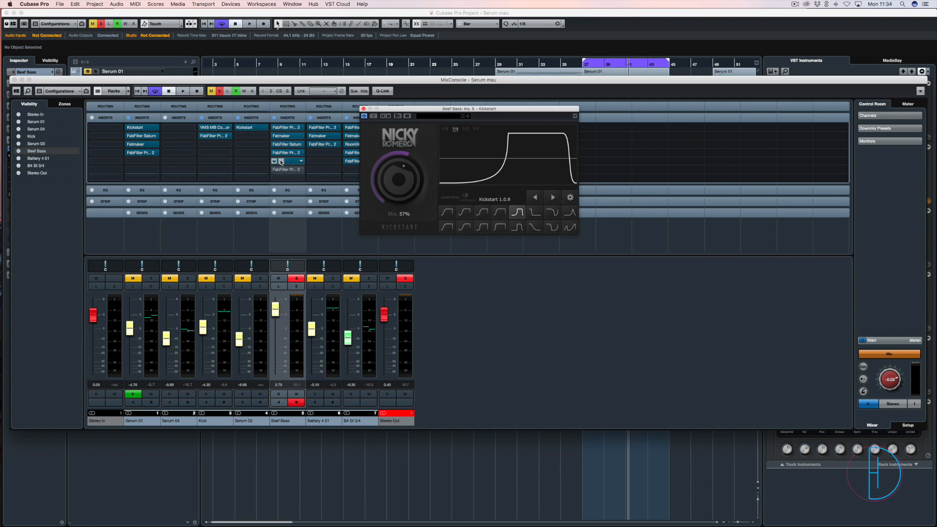
pyautogui.press('space')
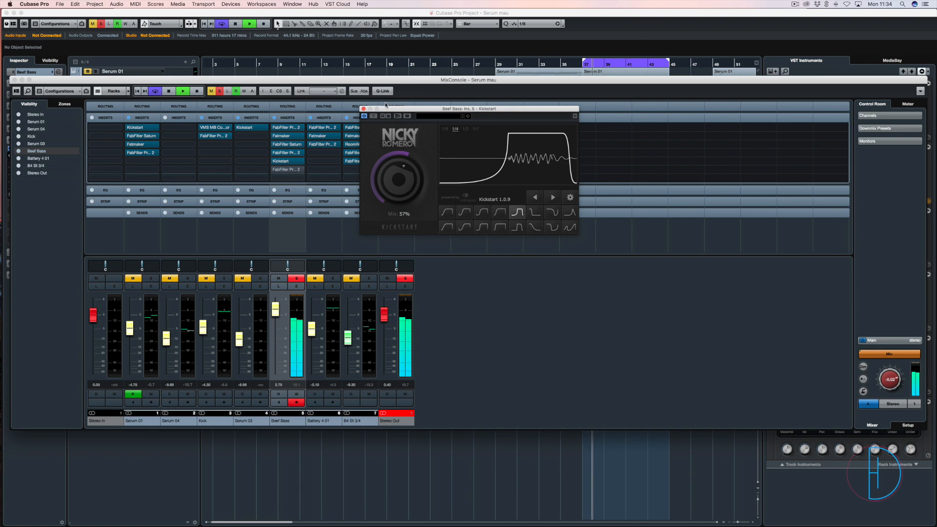
pyautogui.click(373, 116)
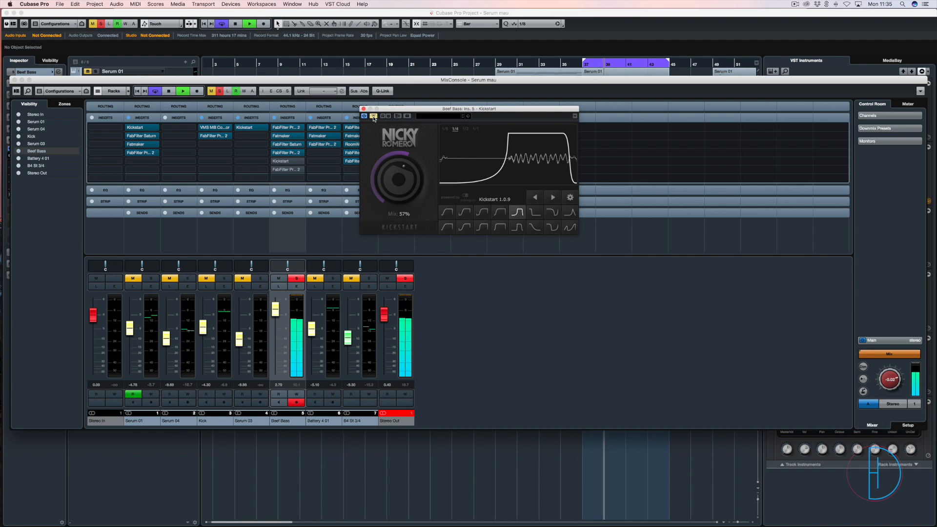
pyautogui.click(258, 172)
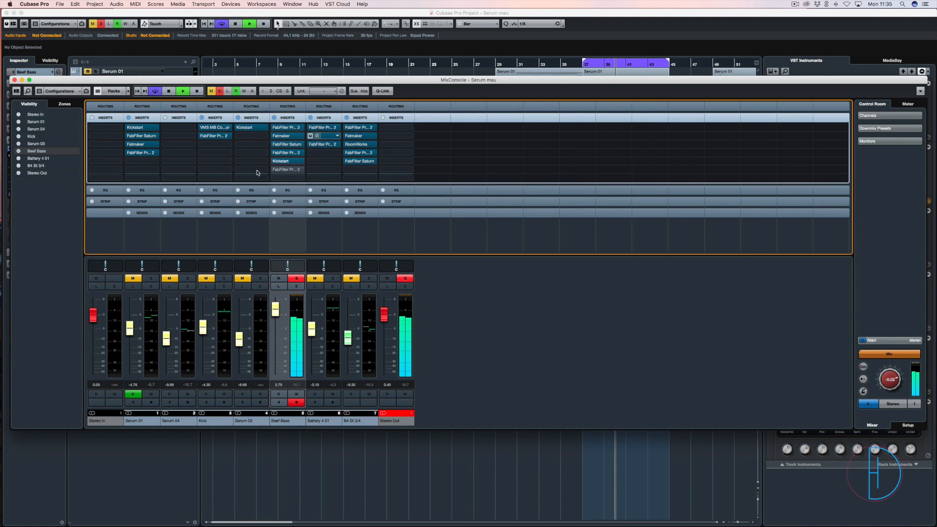
pyautogui.press('space')
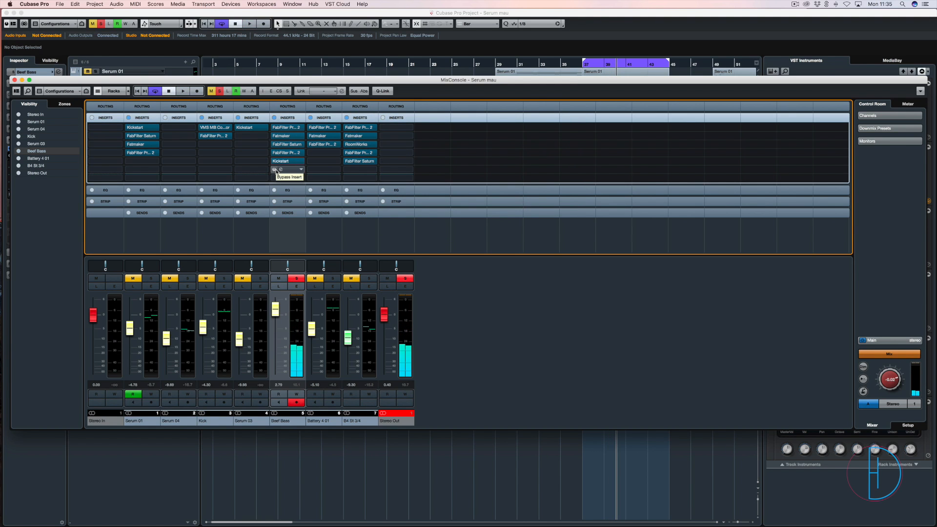
# Re-enable the FabFilter Pro-Q 2 in Beef Bass's sixth insert and reposition its window to review the EQ curve
pyautogui.click(276, 171)
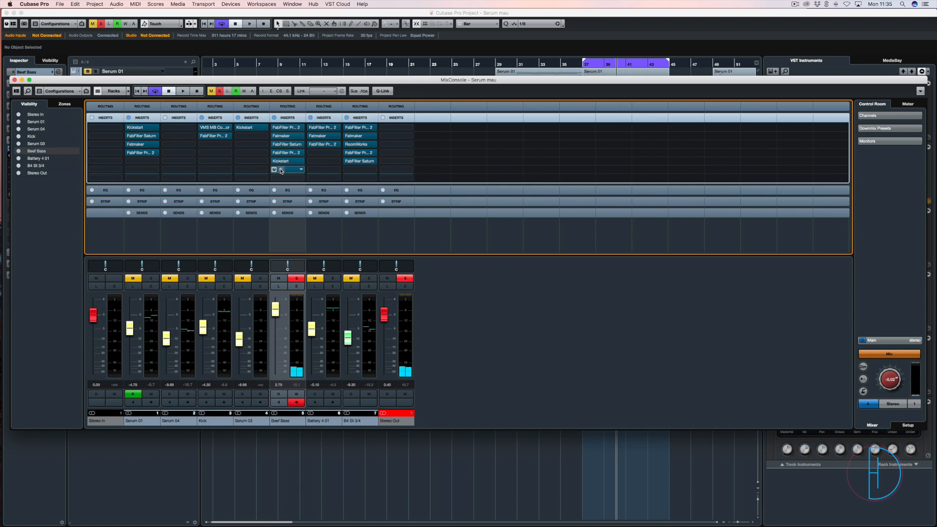
pyautogui.click(281, 170)
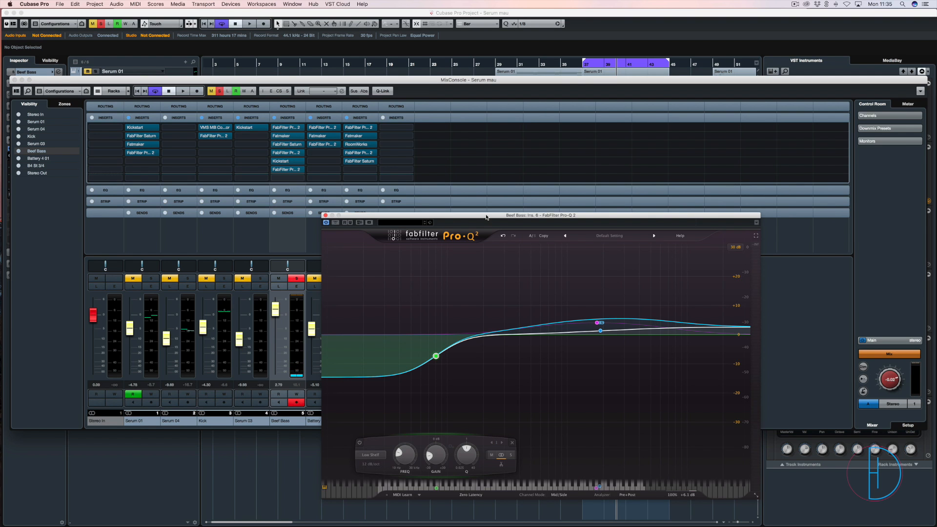
pyautogui.moveTo(485, 216); pyautogui.dragTo(399, 122)
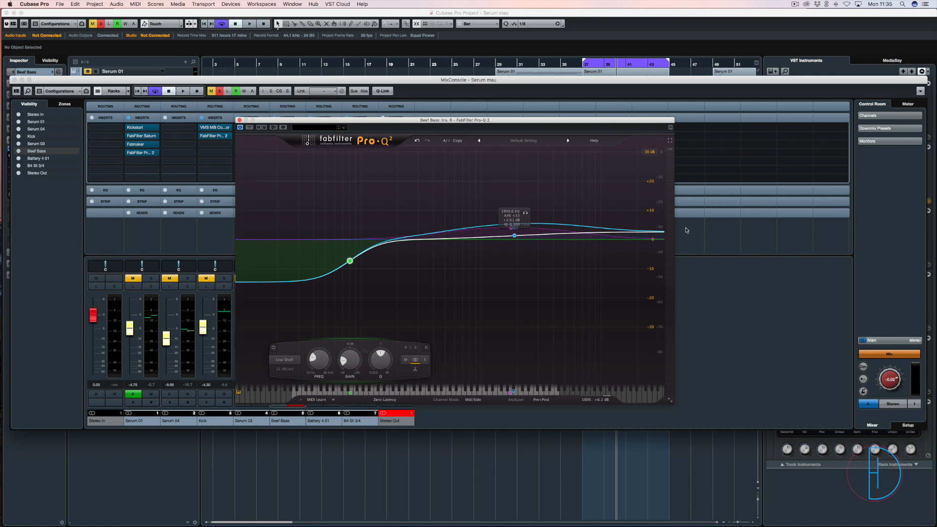
# Audition the bass with the last Pro-Q 2 bypassed and active, stop playback and close the EQ
pyautogui.press('space')
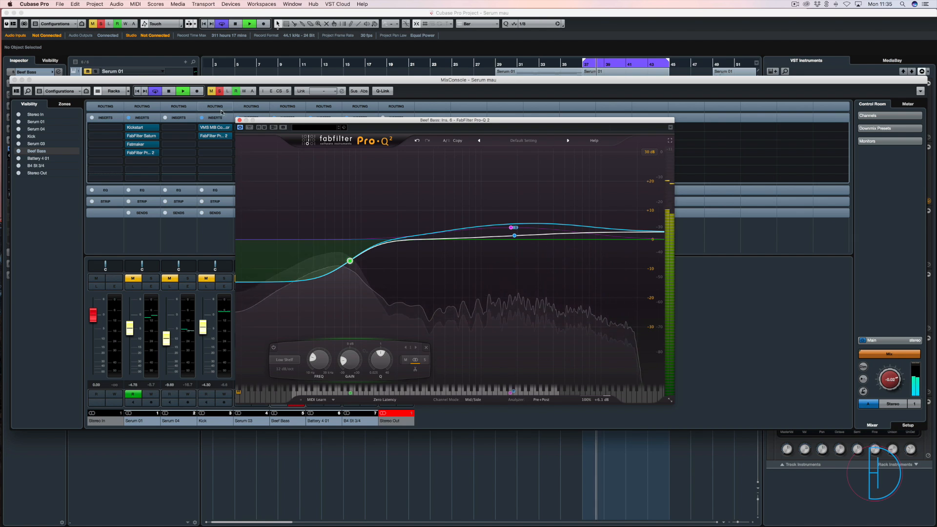
pyautogui.click(250, 128)
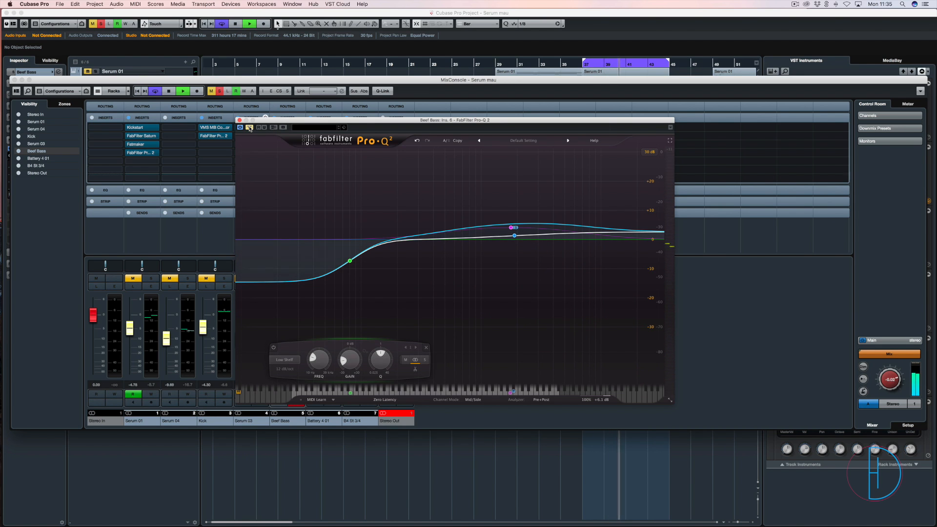
pyautogui.click(249, 128)
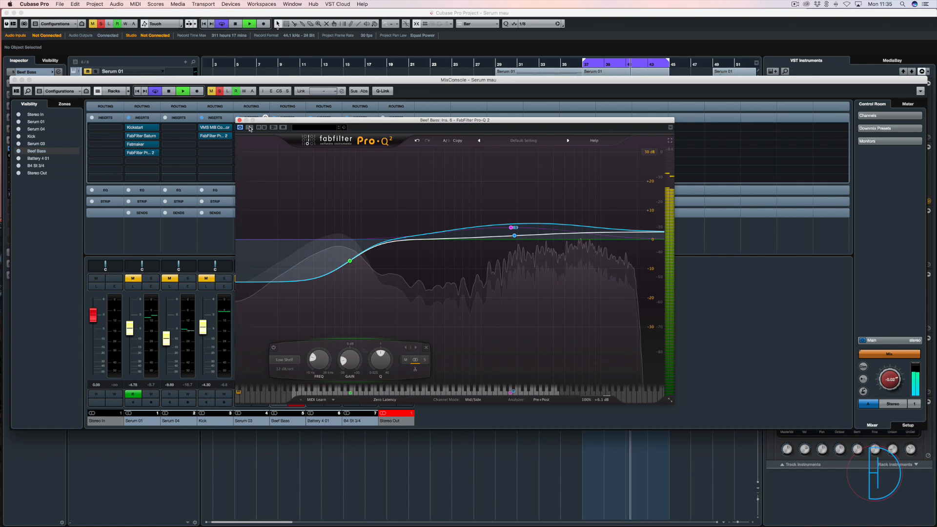
pyautogui.press('space')
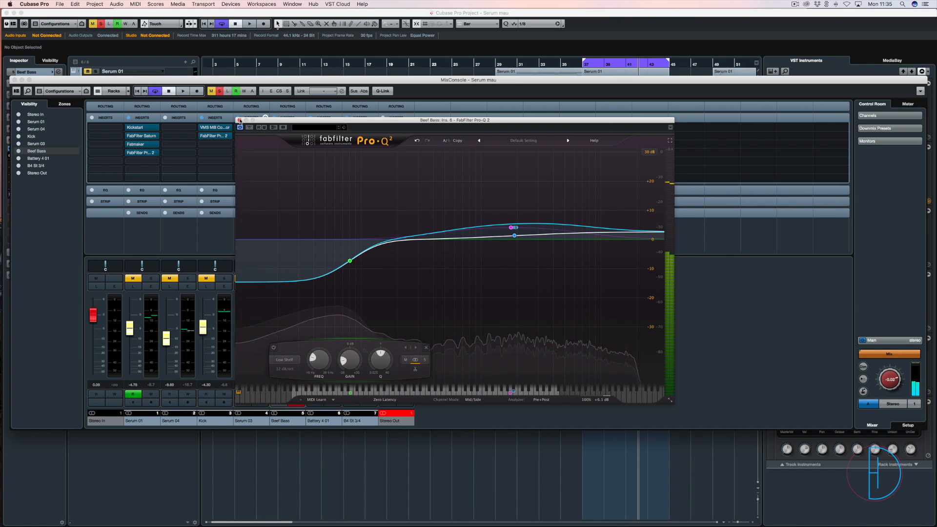
pyautogui.click(239, 120)
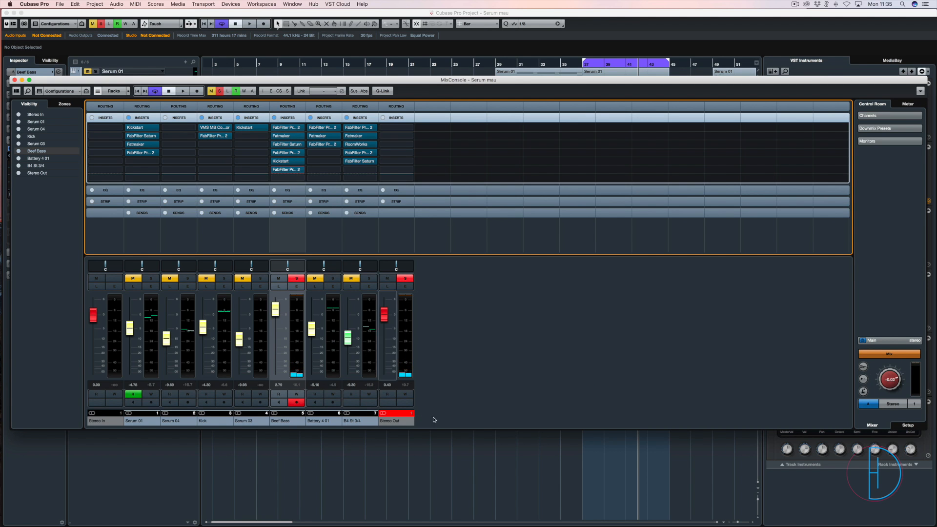
# Solo the Kick alongside Beef Bass, start playback and reopen the bass channel's last Pro-Q 2 to examine its low shelf
pyautogui.press('F3')
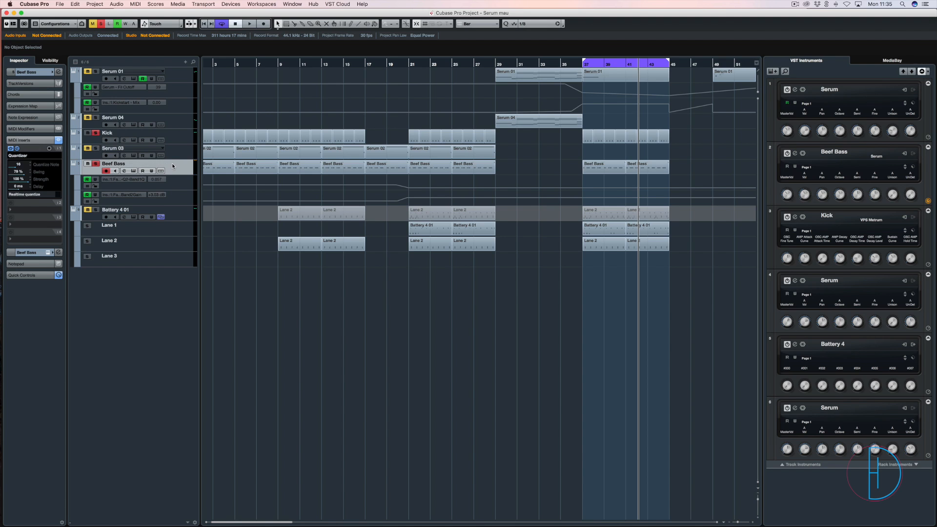
pyautogui.press('space')
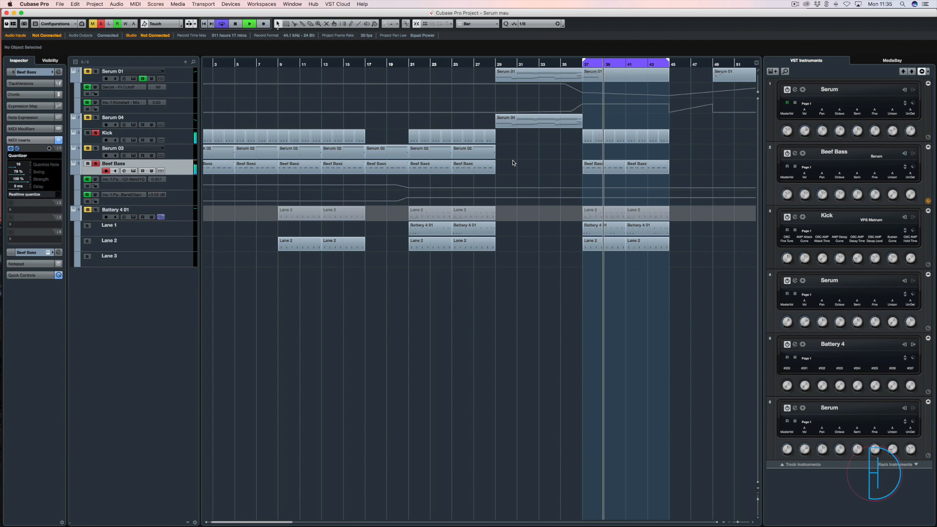
pyautogui.press('F3')
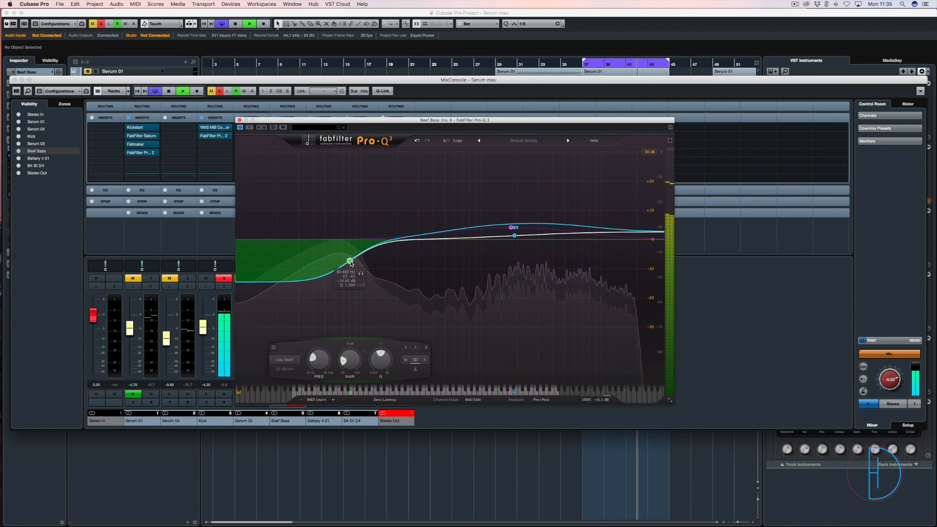
# Raise the low shelf in Beef Bass's last Pro-Q 2 to about -7.4 dB at 74 Hz, stop playback, and close the EQ and mixer
pyautogui.moveTo(350, 261); pyautogui.dragTo(346, 242)
pyautogui.press('space')
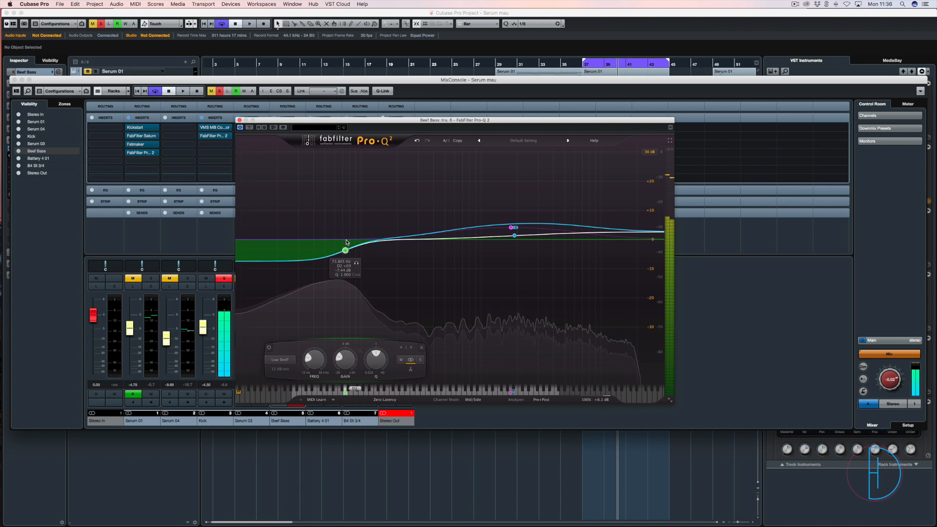
pyautogui.click(239, 119)
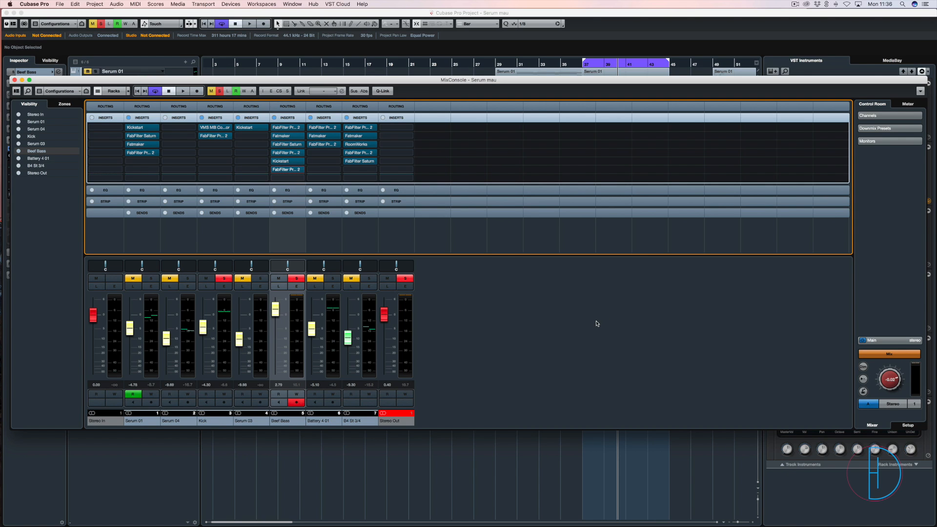
pyautogui.press('F3')
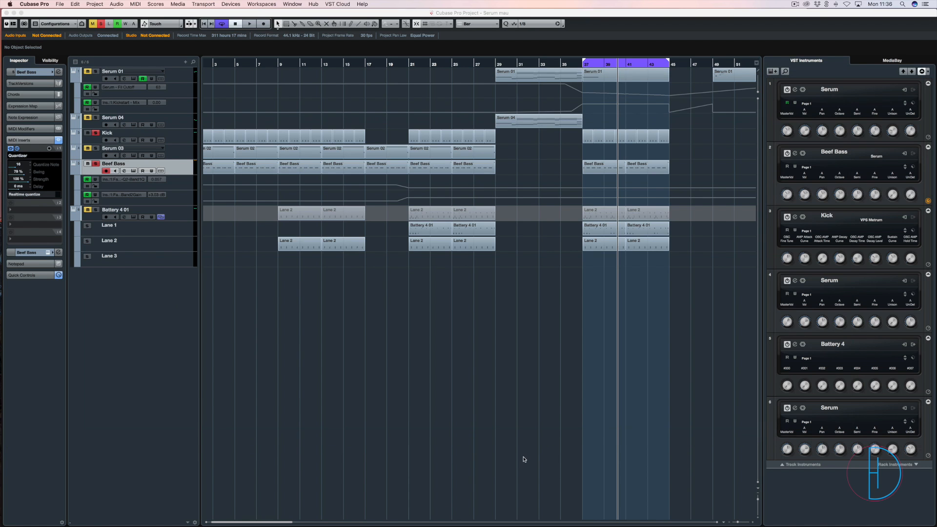
# Open the Kick's VPS Metrum instrument, reposition its window, examine the amp envelope and close it
pyautogui.click(794, 218)
pyautogui.moveTo(429, 220); pyautogui.dragTo(376, 66)
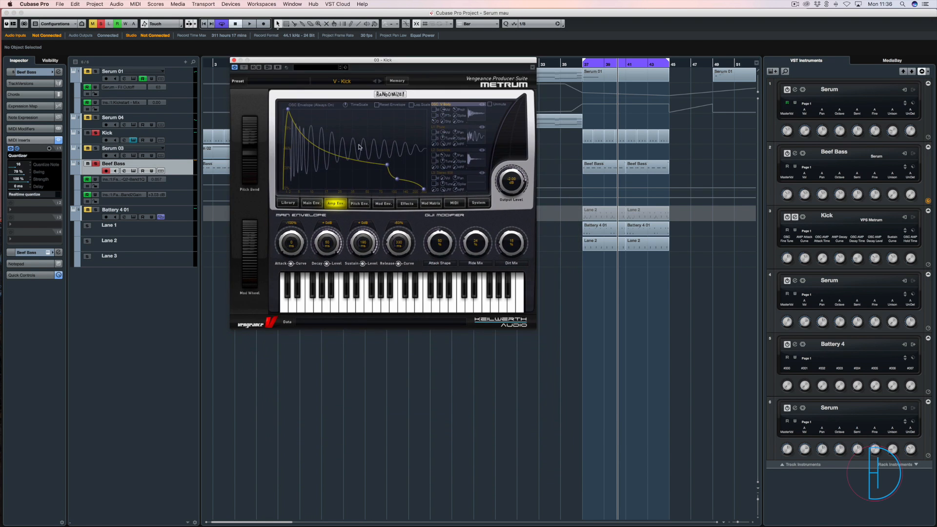
pyautogui.moveTo(396, 179)
pyautogui.click(234, 60)
# Play the loop from its start with Beef Bass's Serum open to watch the oscillators and filter, stop playback and close Serum
pyautogui.press('KP_1')
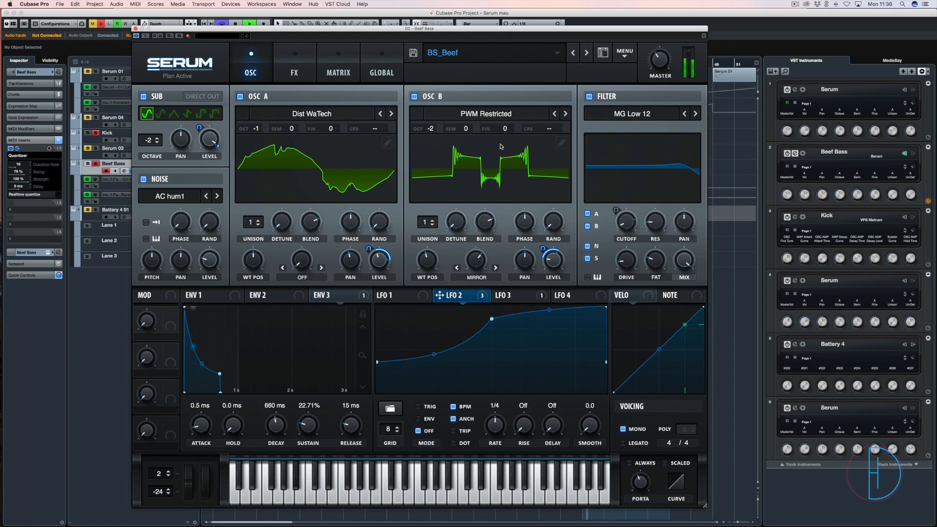
pyautogui.press('space')
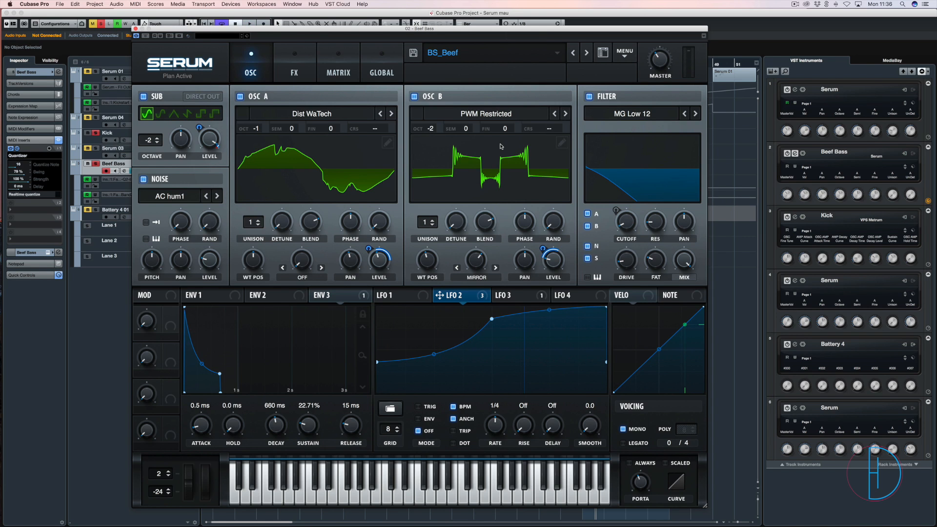
pyautogui.click(135, 28)
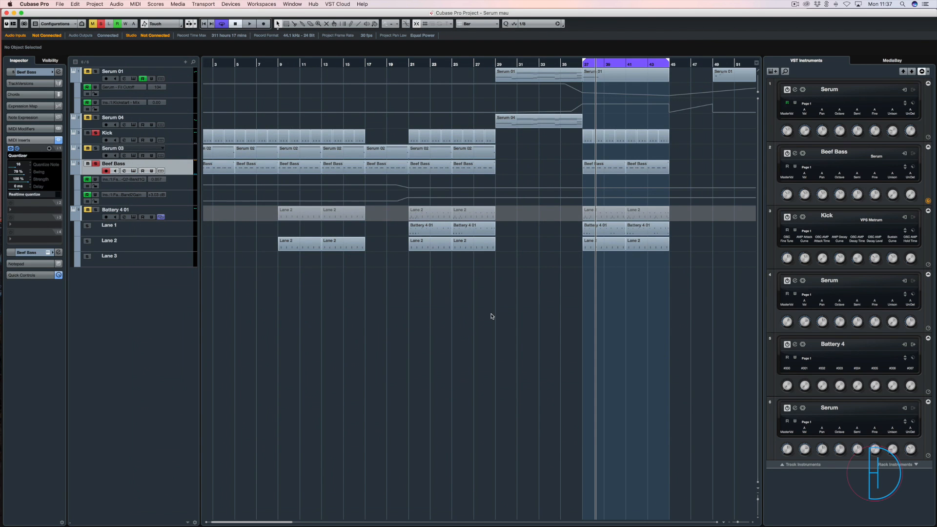
# Clear the Kick and Beef Bass solos, unmute Serum 01 and Battery 4 01, and play the loop from its start
pyautogui.press('F3')
pyautogui.press('F3')
pyautogui.press('space')
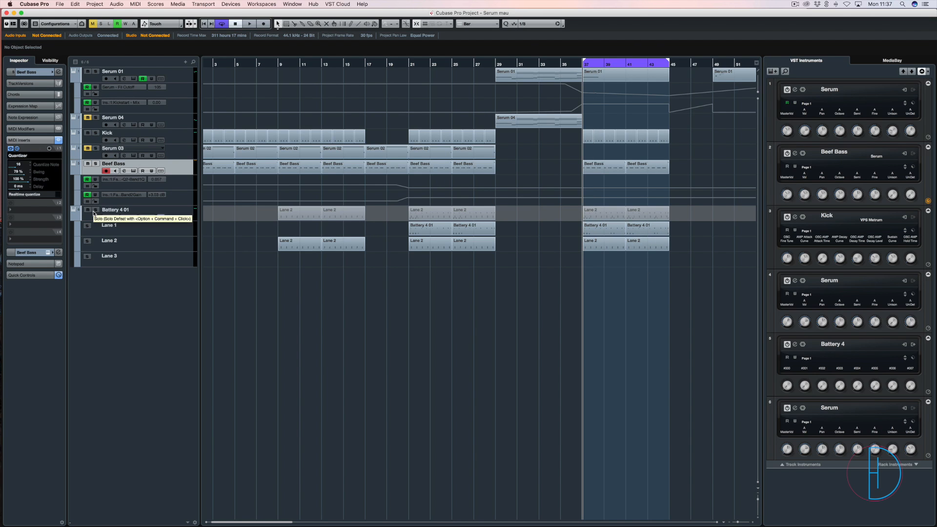
pyautogui.press('space')
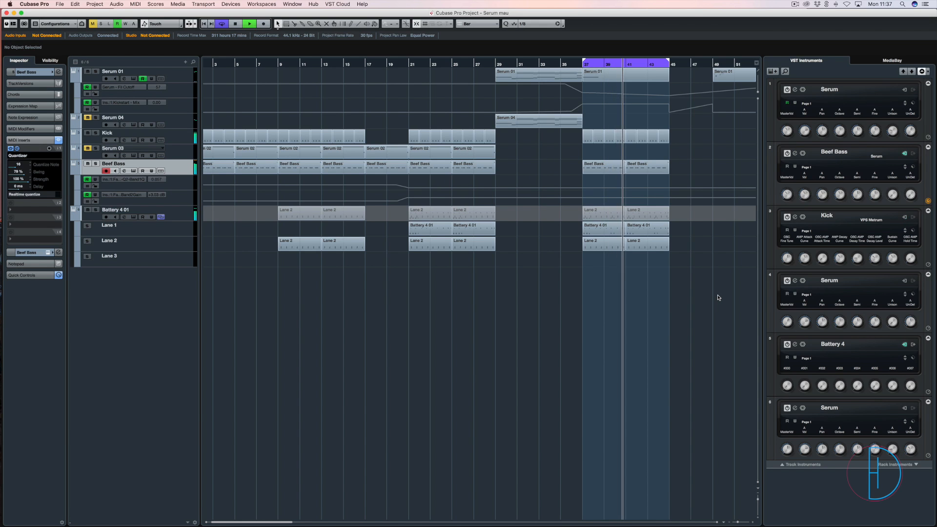
# Compare the mix with the B4 St 3/4 channel's inserts bypassed and active in the mixer, and stop playback
pyautogui.press('F3')
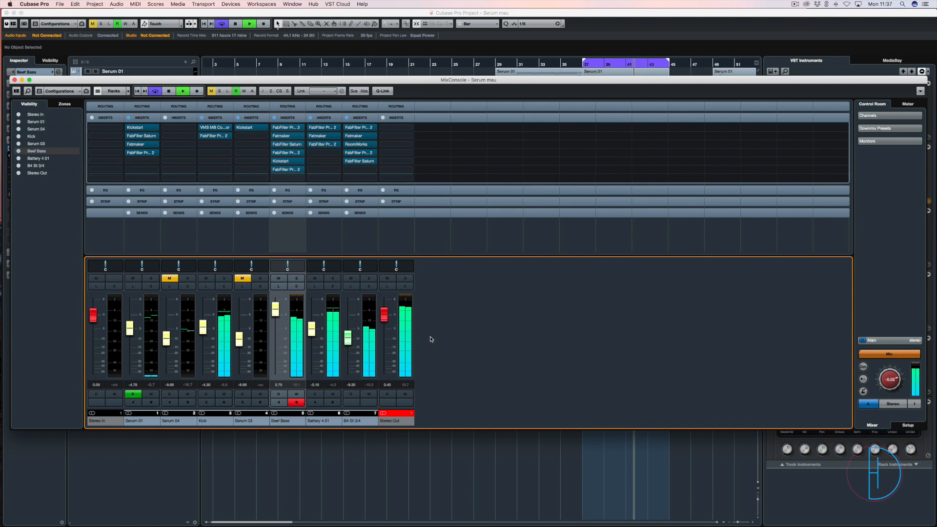
pyautogui.click(346, 118)
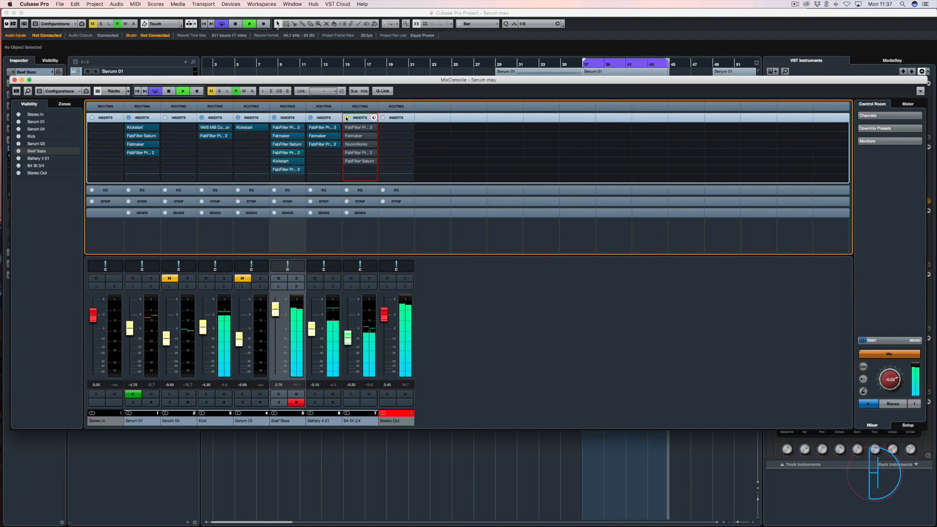
pyautogui.click(346, 118)
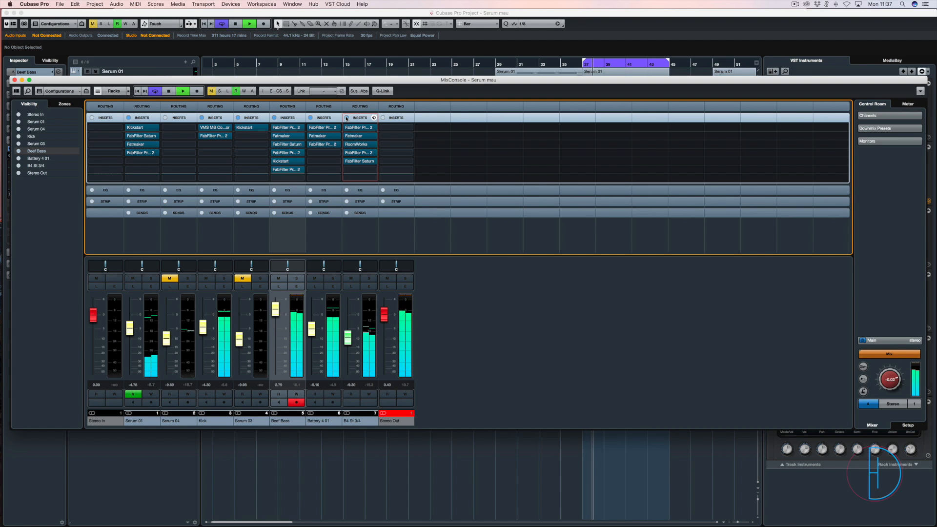
pyautogui.press('space')
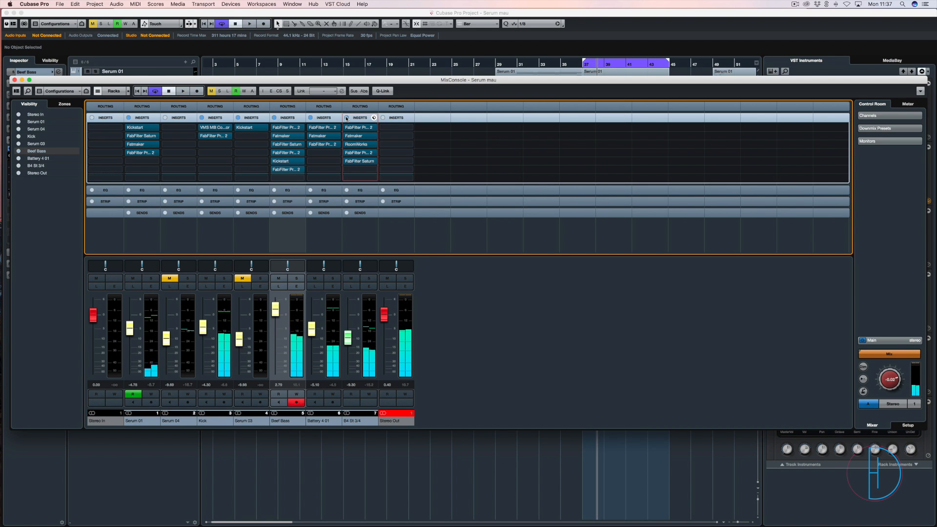
# Save the project and return to the arrangement with the playhead at the loop start, bar 37
pyautogui.press('super+s')
pyautogui.press('super+Tab')
pyautogui.click(589, 479)
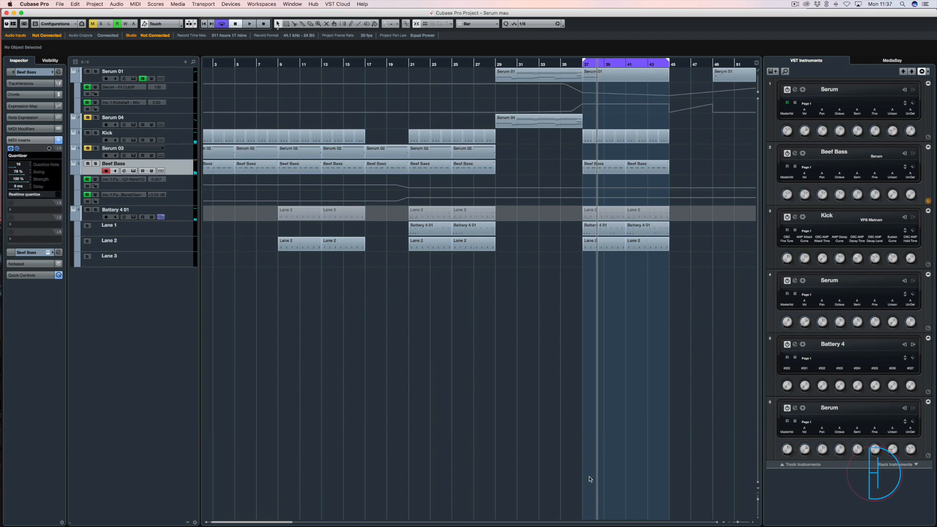
pyautogui.press('KP_1')
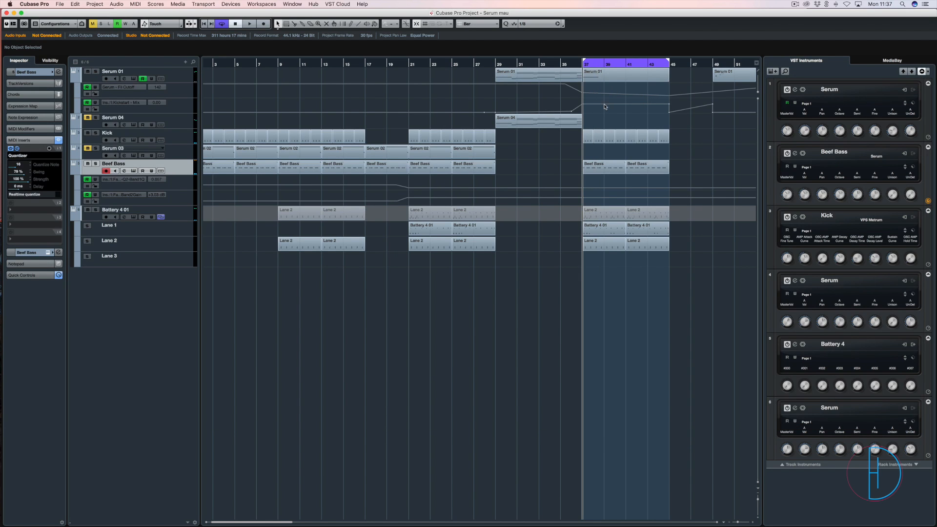
# Place the playhead at bar 29, select the Serum 01 part there, and audition the arrangement into the loop before stopping
pyautogui.click(495, 63)
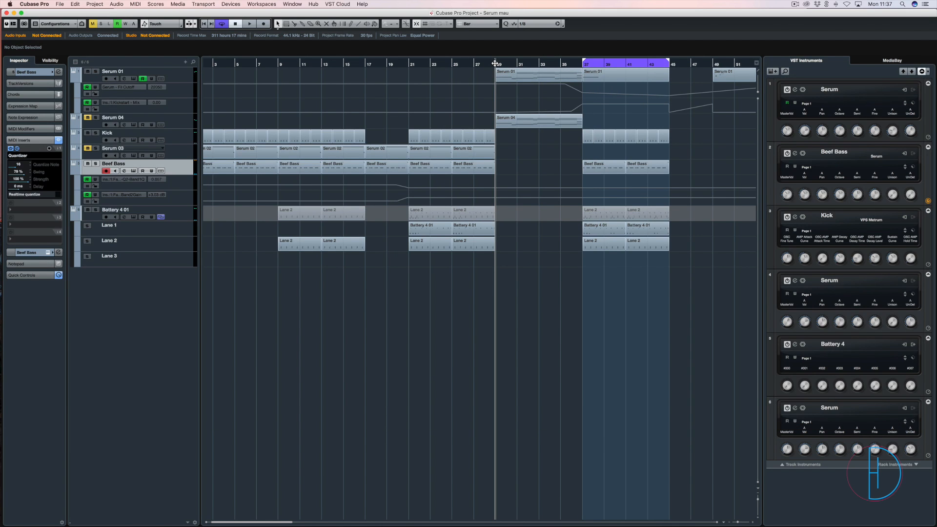
pyautogui.click(508, 81)
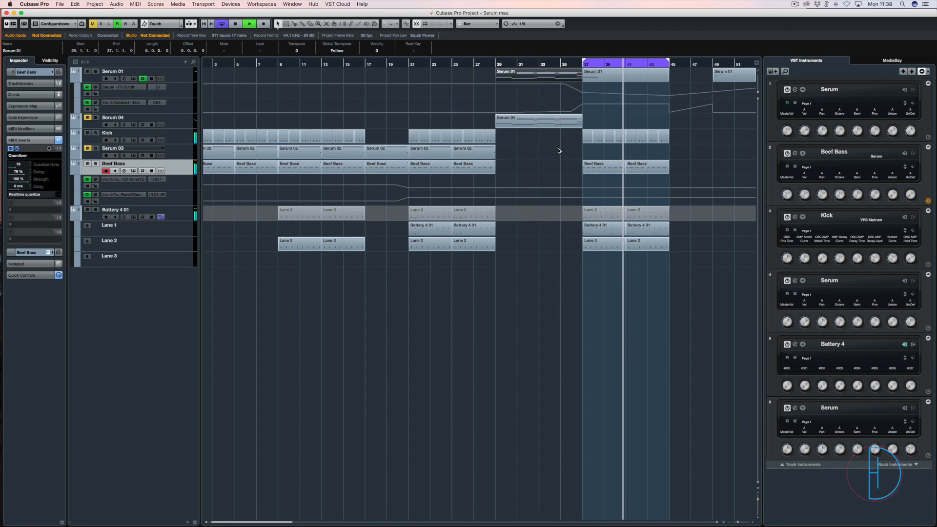
pyautogui.press('space')
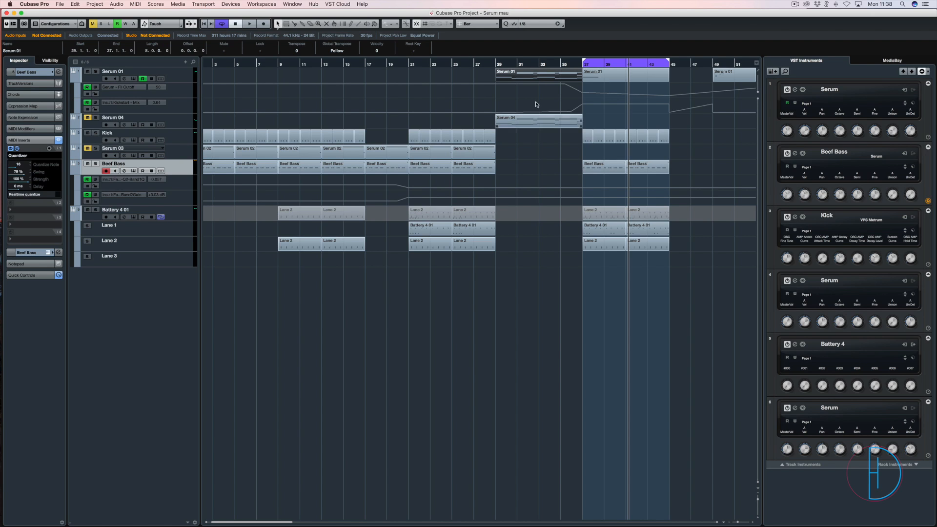
# Reposition the playhead to about bar 8, play the earlier section of the arrangement with drums and bass, and stop playback
pyautogui.click(496, 65)
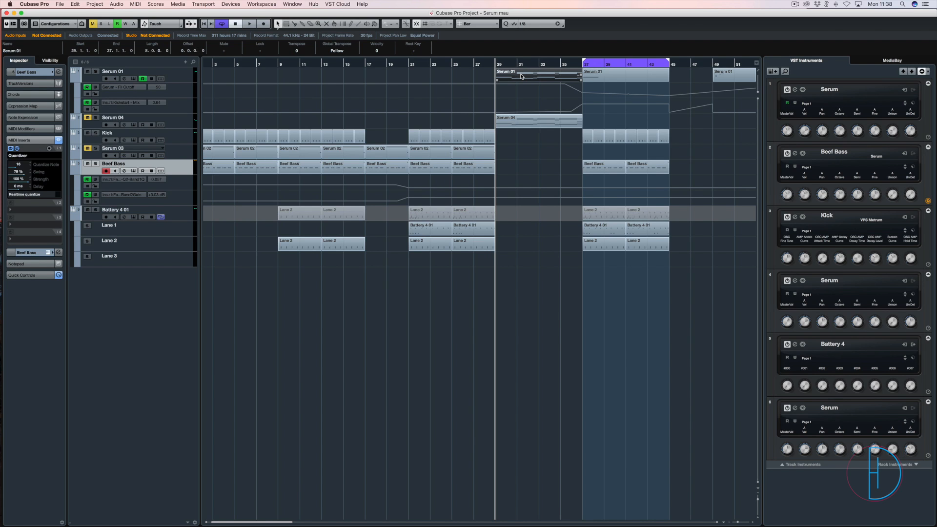
pyautogui.click(365, 64)
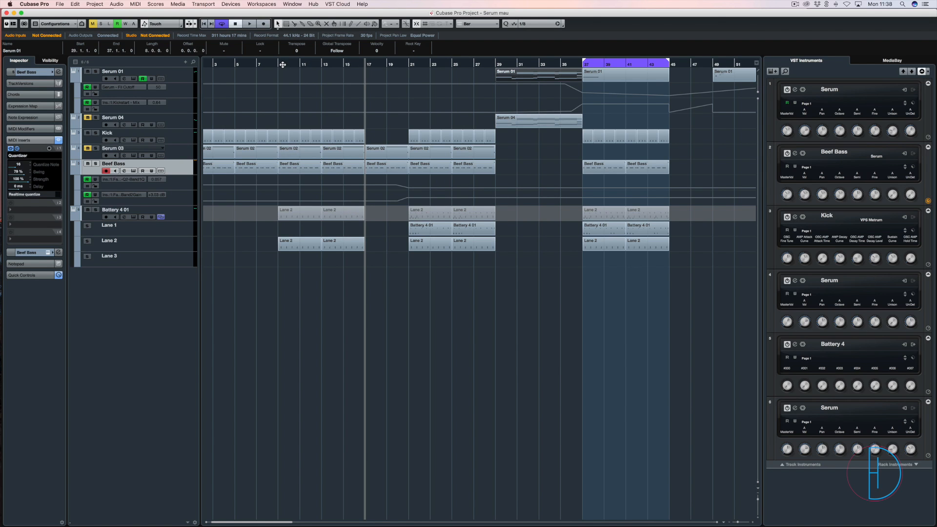
pyautogui.moveTo(282, 64); pyautogui.dragTo(271, 65)
pyautogui.press('space')
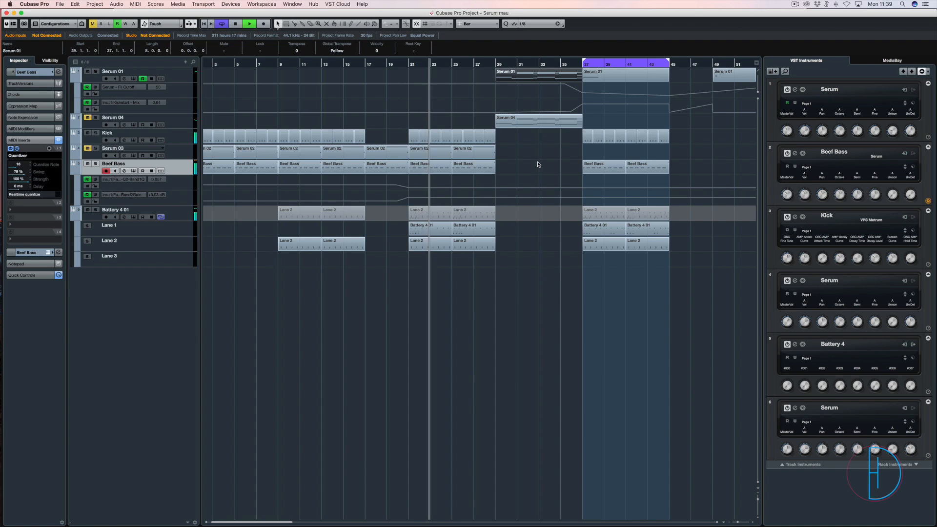
pyautogui.press('space')
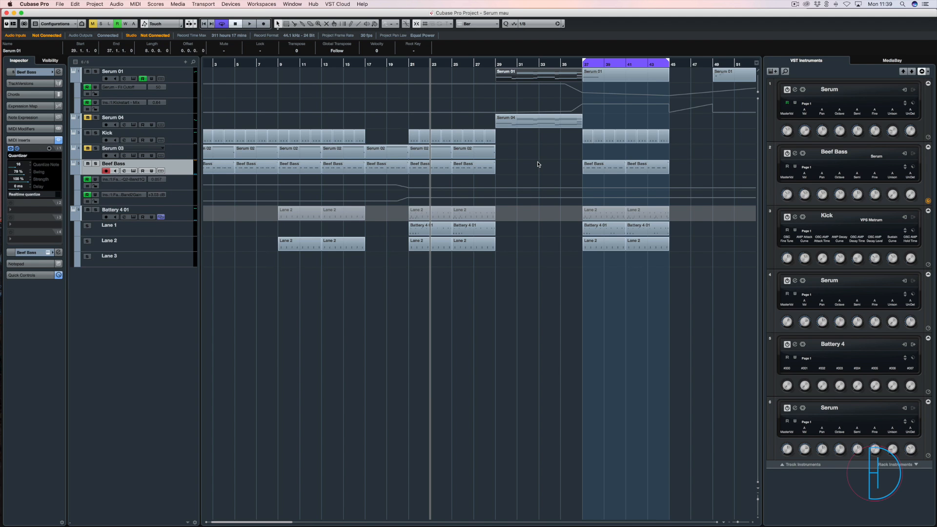
# Reopen Beef Bass's Serum instrument to review the BS_Beef preset
pyautogui.click(795, 153)
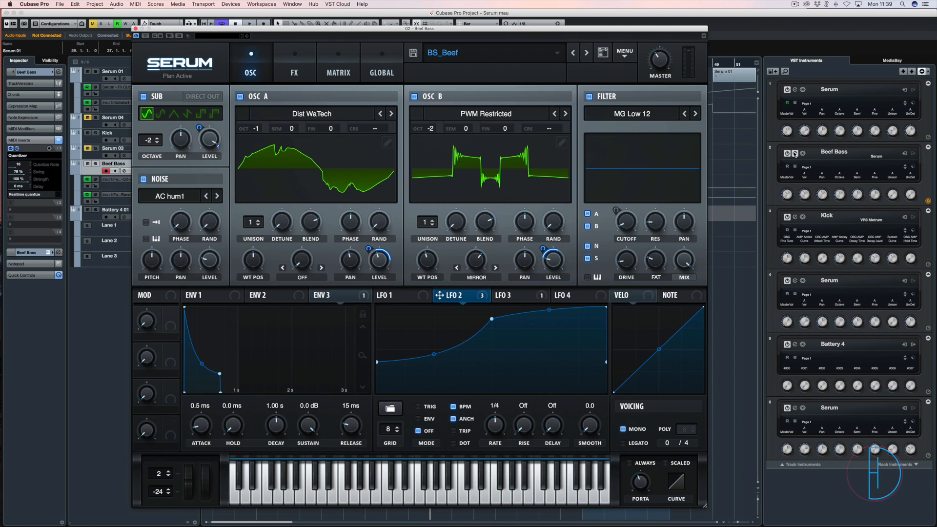